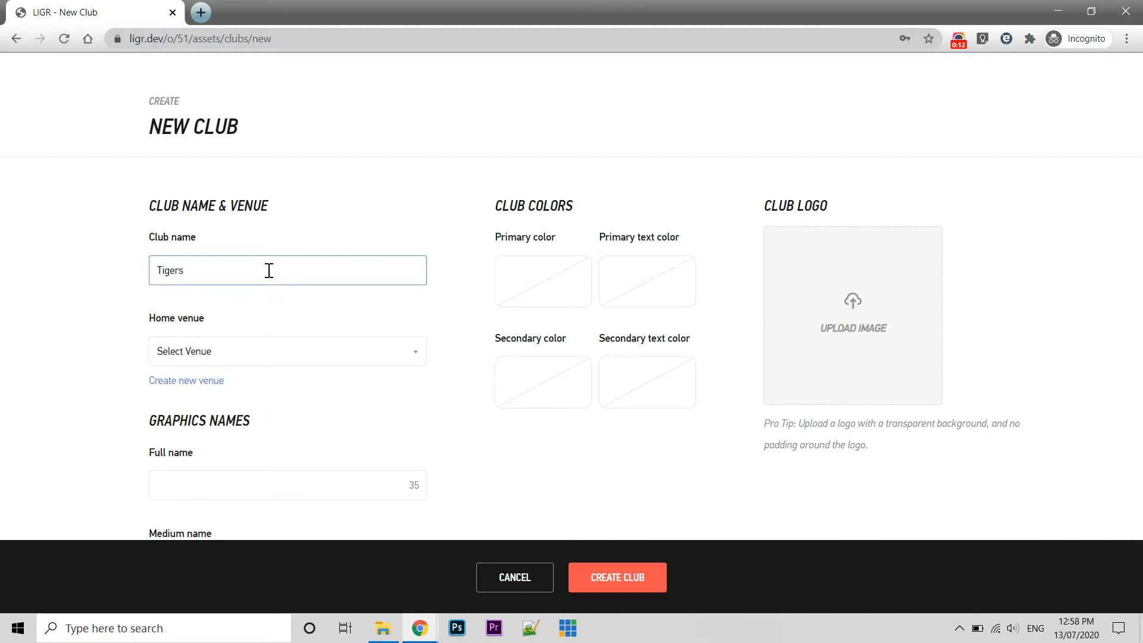
Step: Upload Gold Coast Tigers SC_logo.png from the Assets > Club folder as the club logo
{"action": "left_click", "coordinate": [531, 285]}
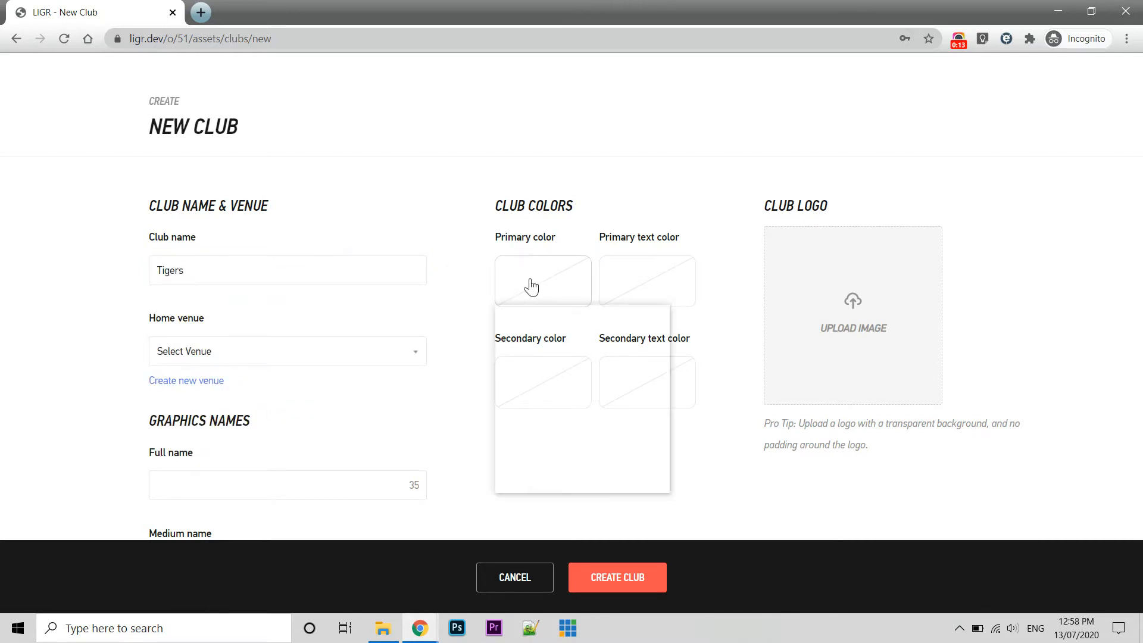
{"action": "left_click", "coordinate": [792, 282]}
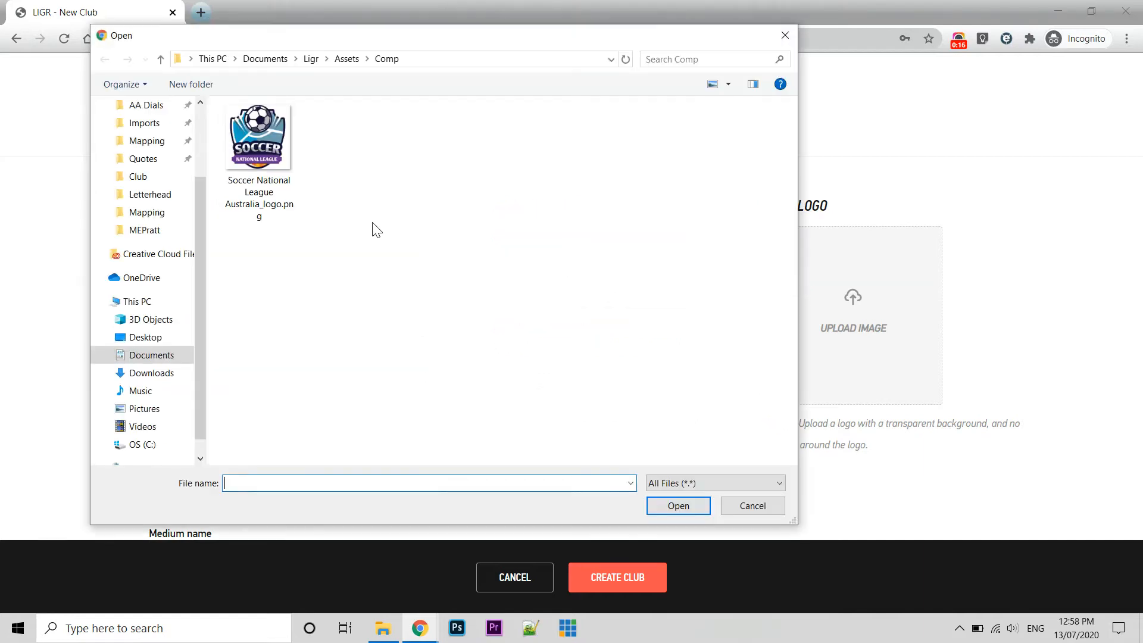
{"action": "left_click", "coordinate": [346, 58]}
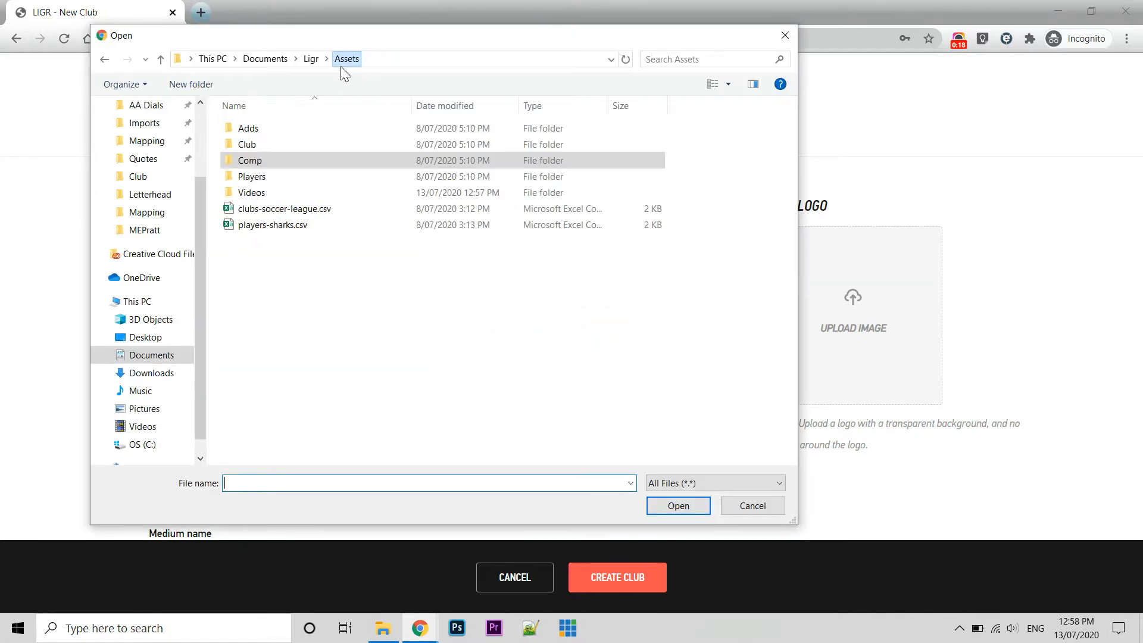
{"action": "double_click", "coordinate": [256, 142]}
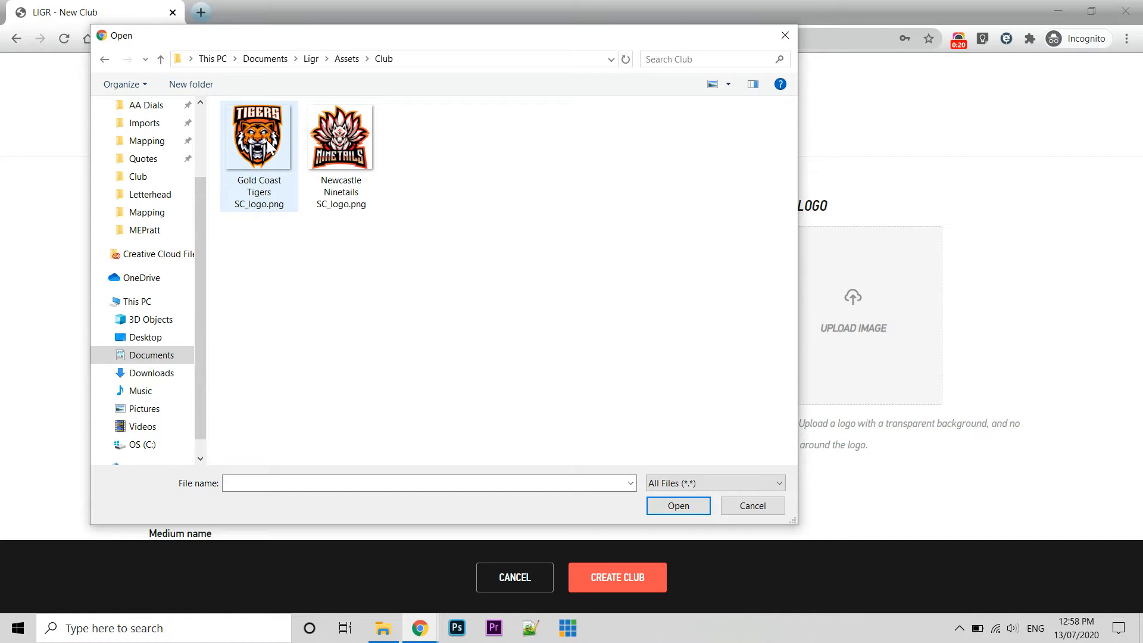
{"action": "left_click", "coordinate": [267, 145]}
{"action": "left_click", "coordinate": [678, 505]}
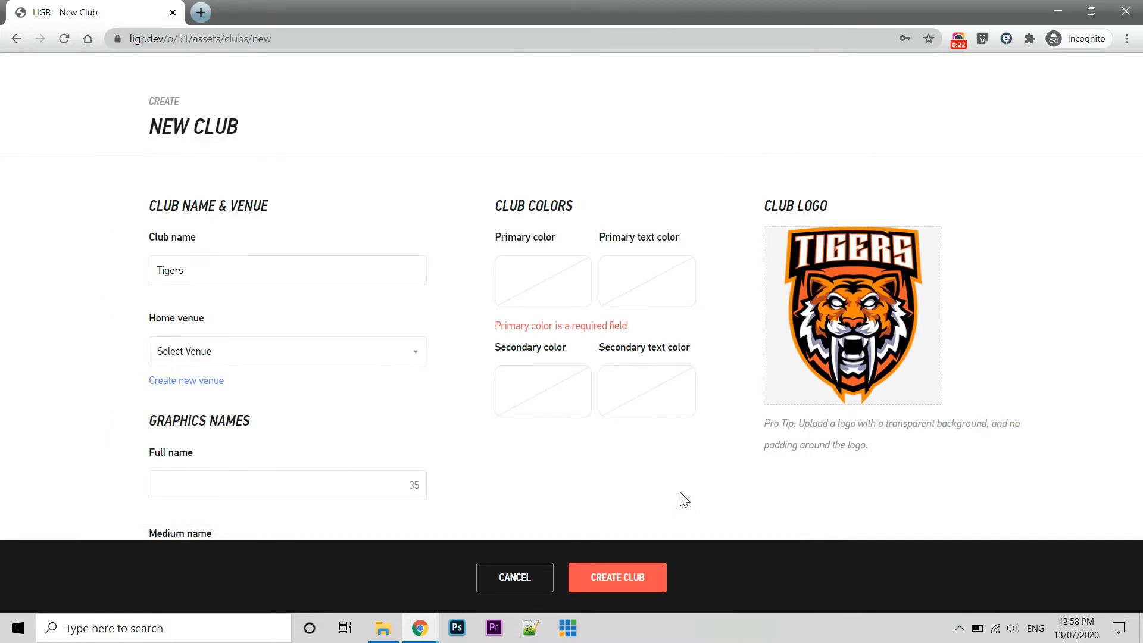
Step: Set the club's primary color to orange #FA4B00 and its primary text color to white #FFFFFF
{"action": "left_click", "coordinate": [515, 287]}
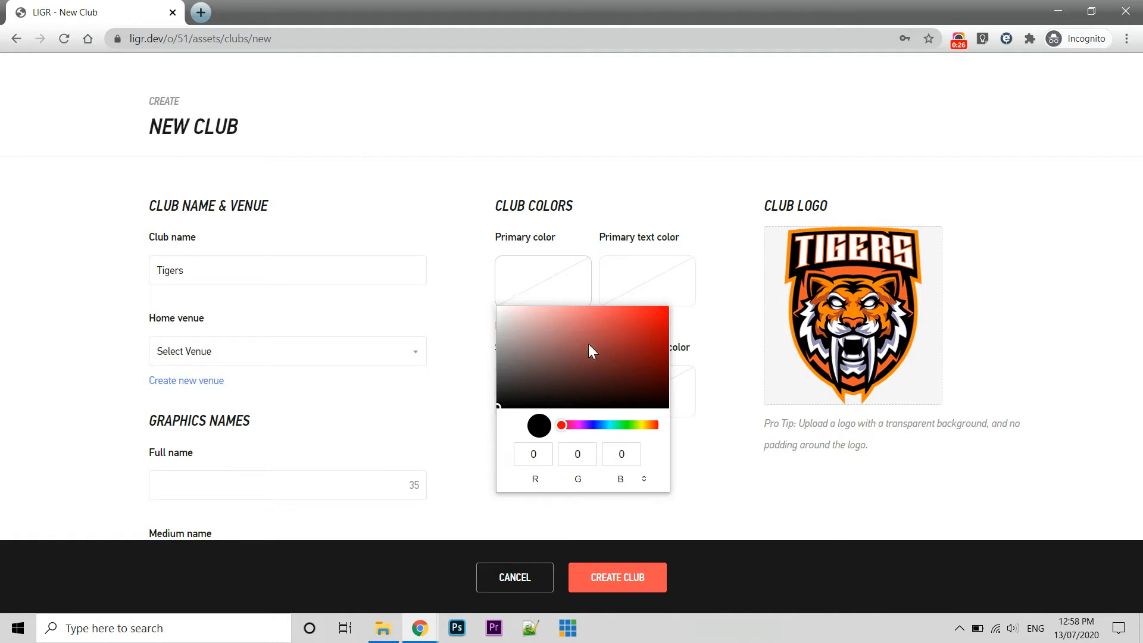
{"action": "left_click_drag", "start_coordinate": [653, 424], "coordinate": [652, 425]}
{"action": "left_click_drag", "start_coordinate": [631, 353], "coordinate": [688, 317]}
{"action": "left_click", "coordinate": [645, 277]}
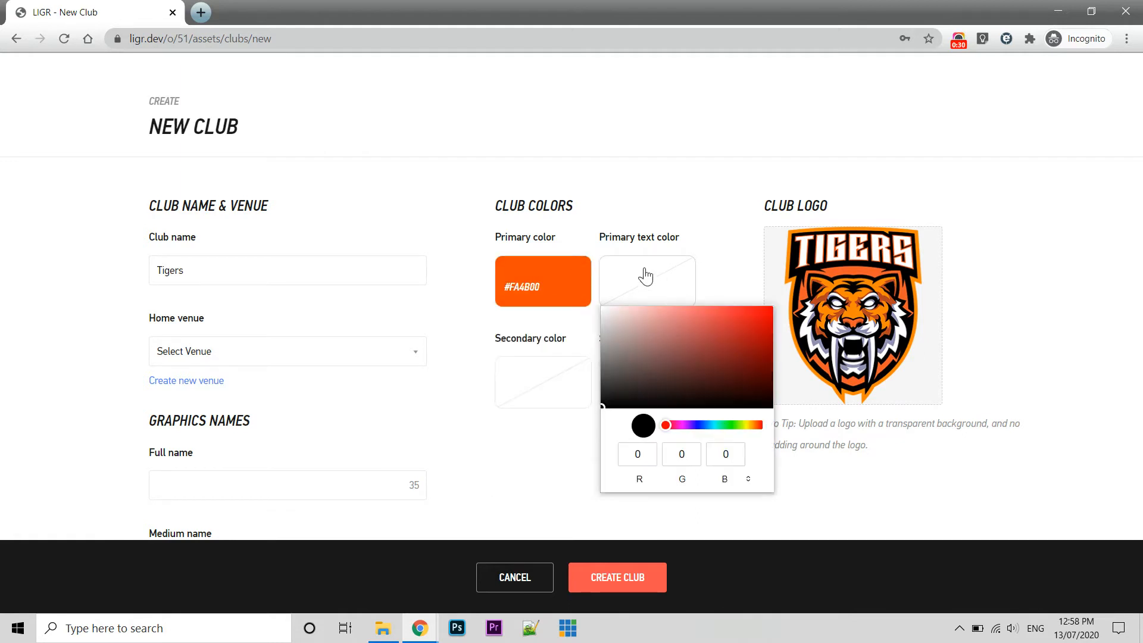
{"action": "left_click_drag", "start_coordinate": [620, 360], "coordinate": [588, 295]}
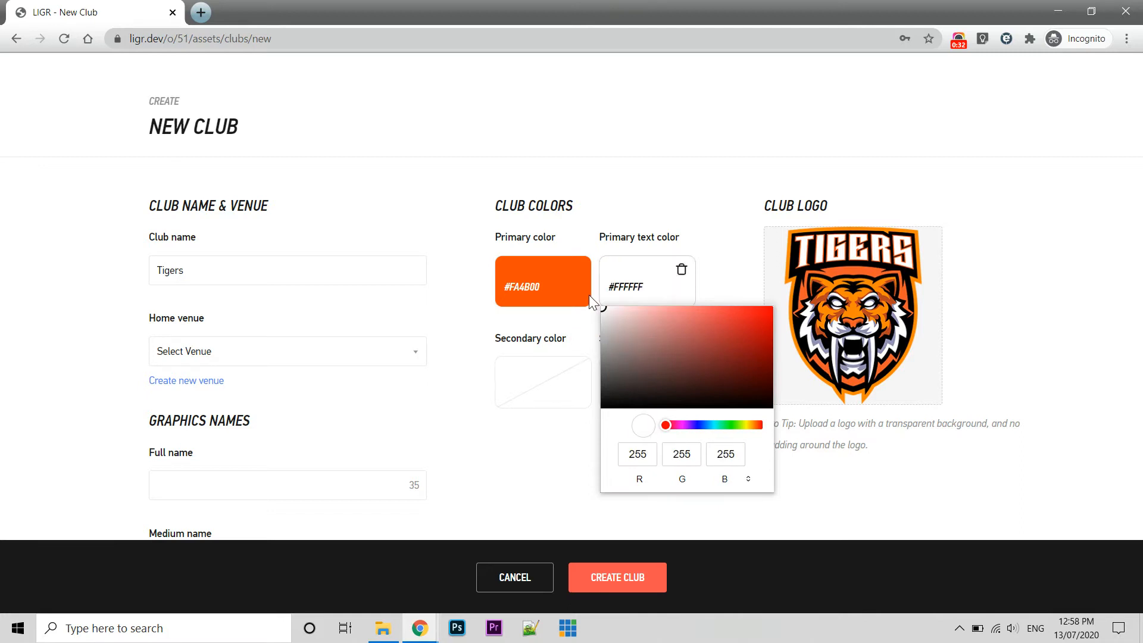
{"action": "left_click", "coordinate": [457, 303]}
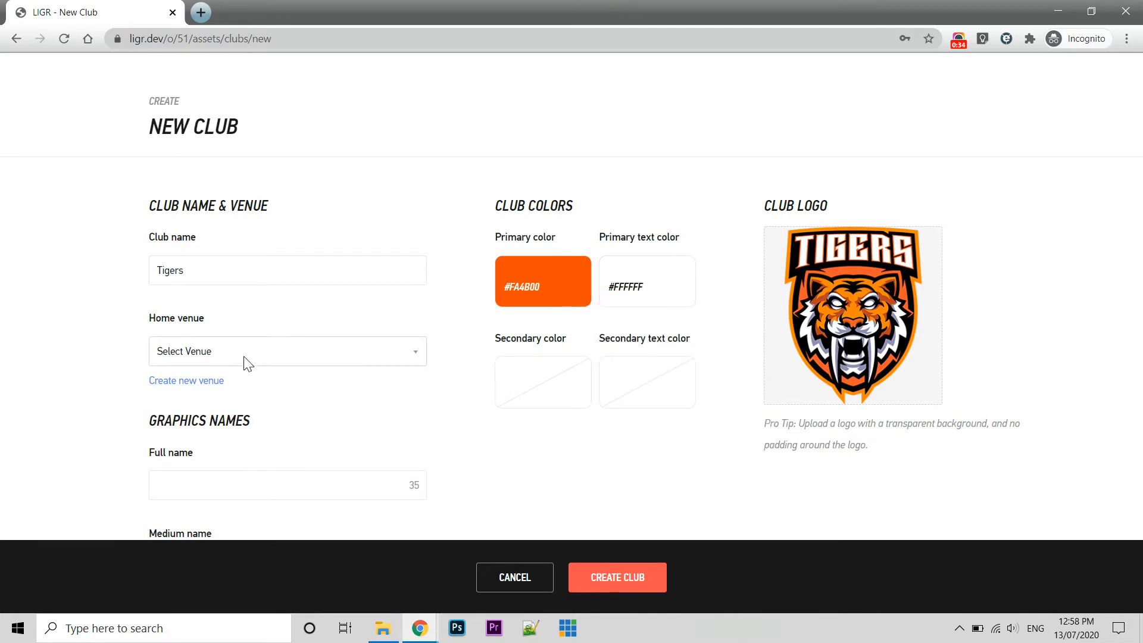
Step: Start a new venue named Gold Coast Football Park with the graphics name GCFP
{"action": "scroll", "coordinate": [97, 352], "scroll_direction": "down", "scroll_amount": 1}
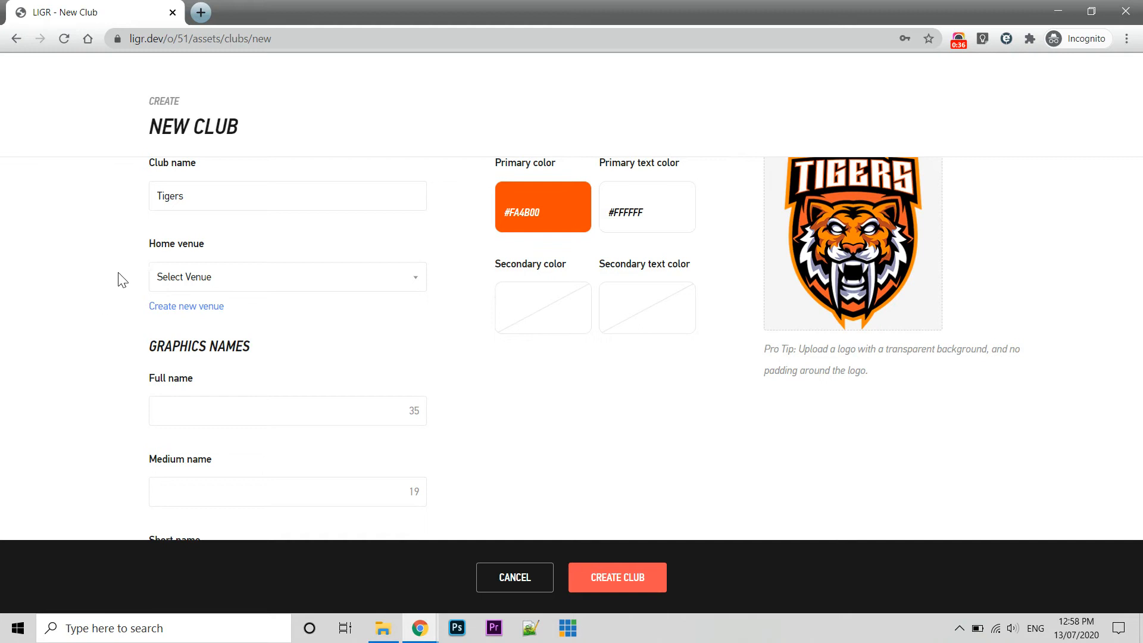
{"action": "left_click", "coordinate": [185, 309]}
{"action": "left_click", "coordinate": [404, 255]}
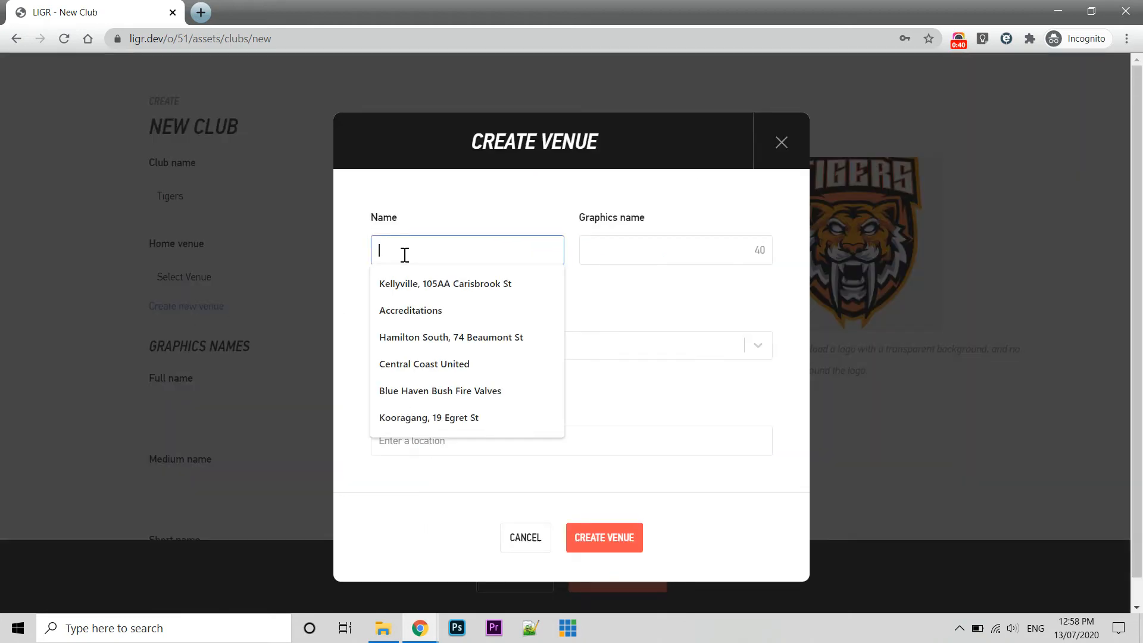
{"action": "type", "text": "Gold"}
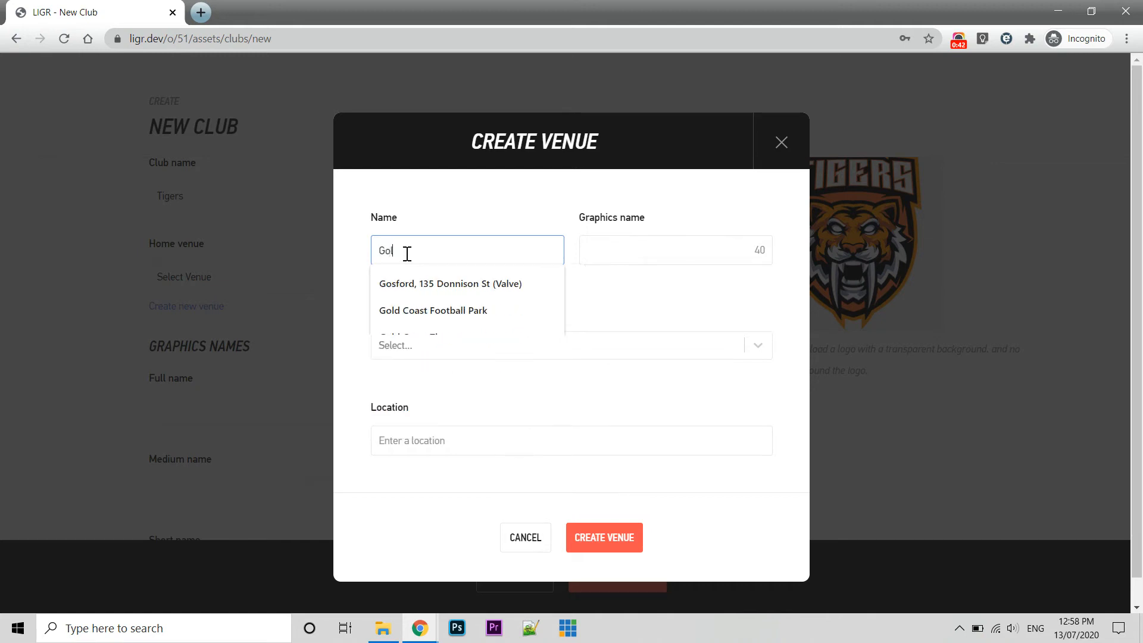
{"action": "left_click", "coordinate": [434, 286]}
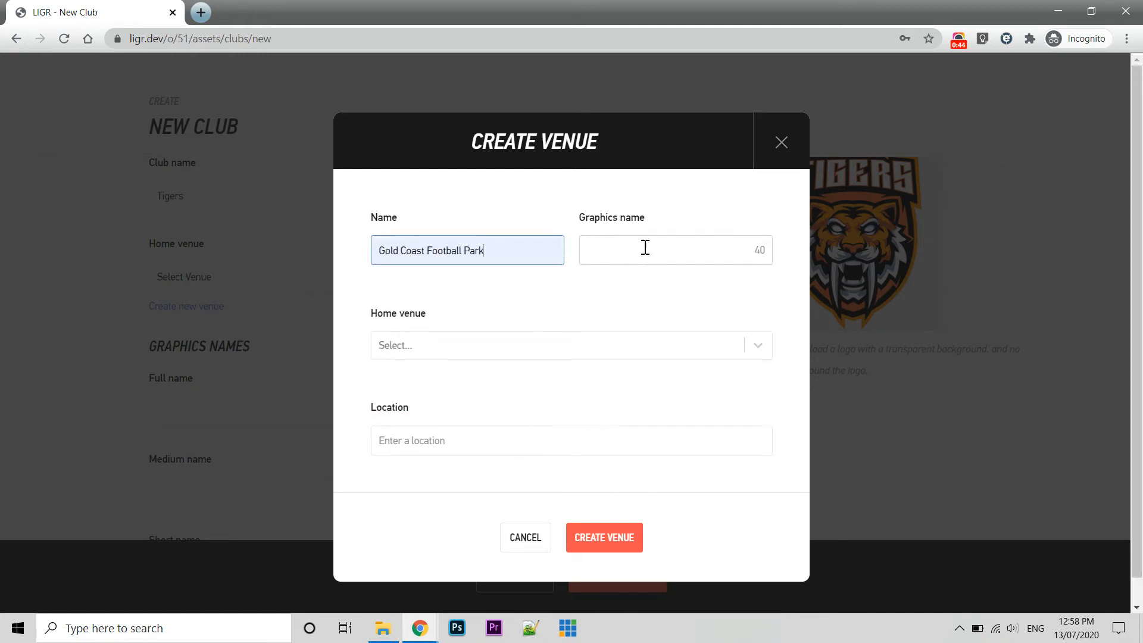
{"action": "left_click", "coordinate": [656, 247]}
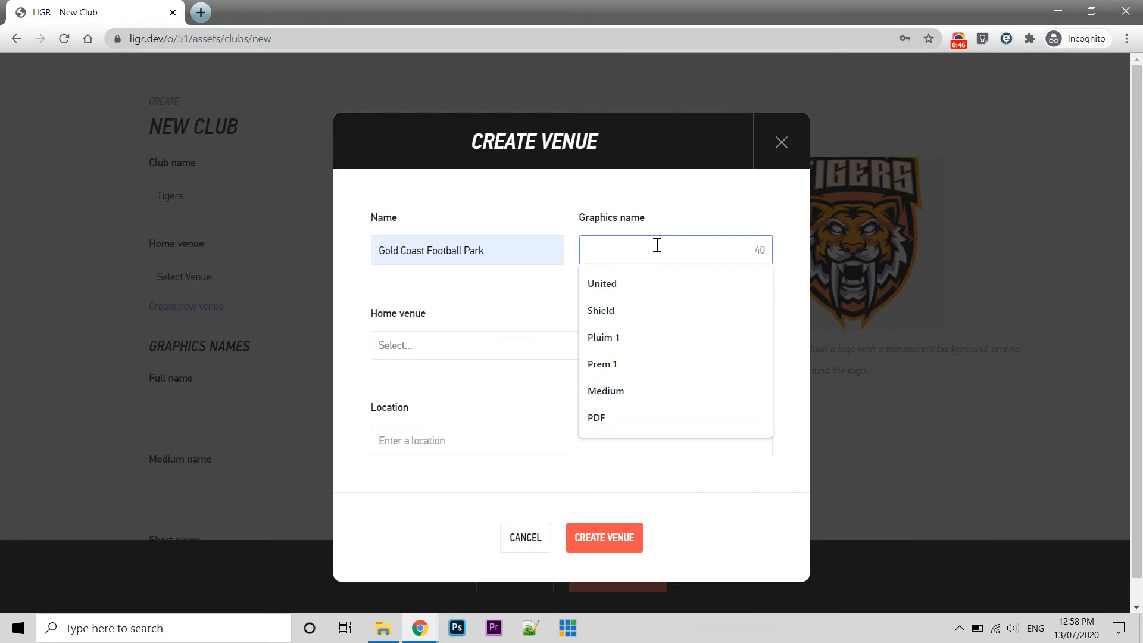
{"action": "type", "text": "GC"}
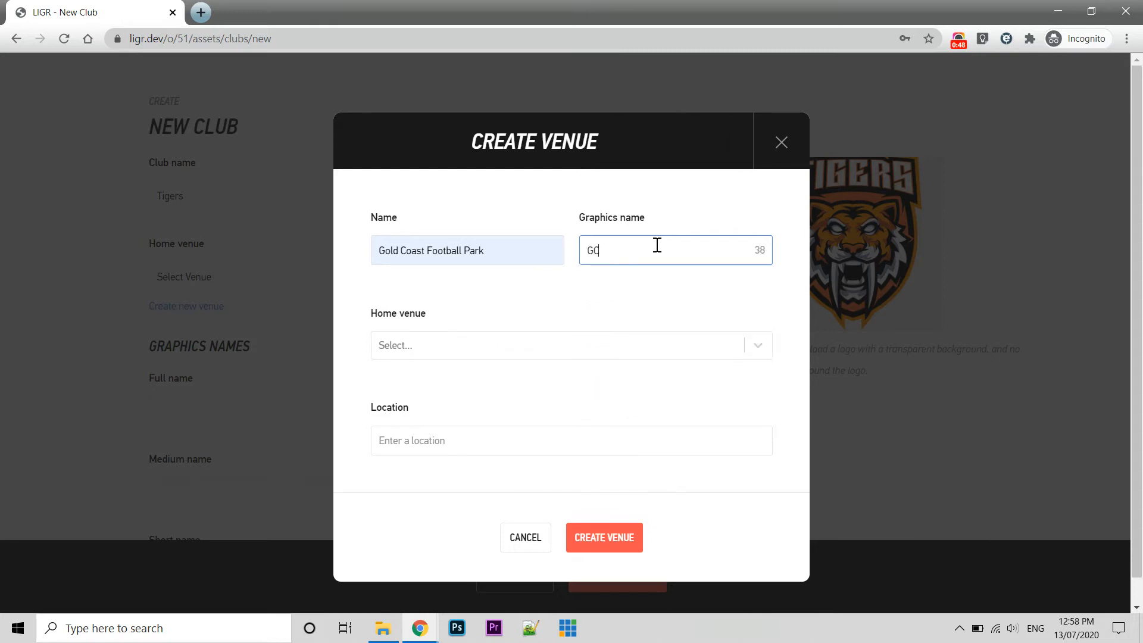
{"action": "type", "text": "FP"}
{"action": "left_click", "coordinate": [430, 383]}
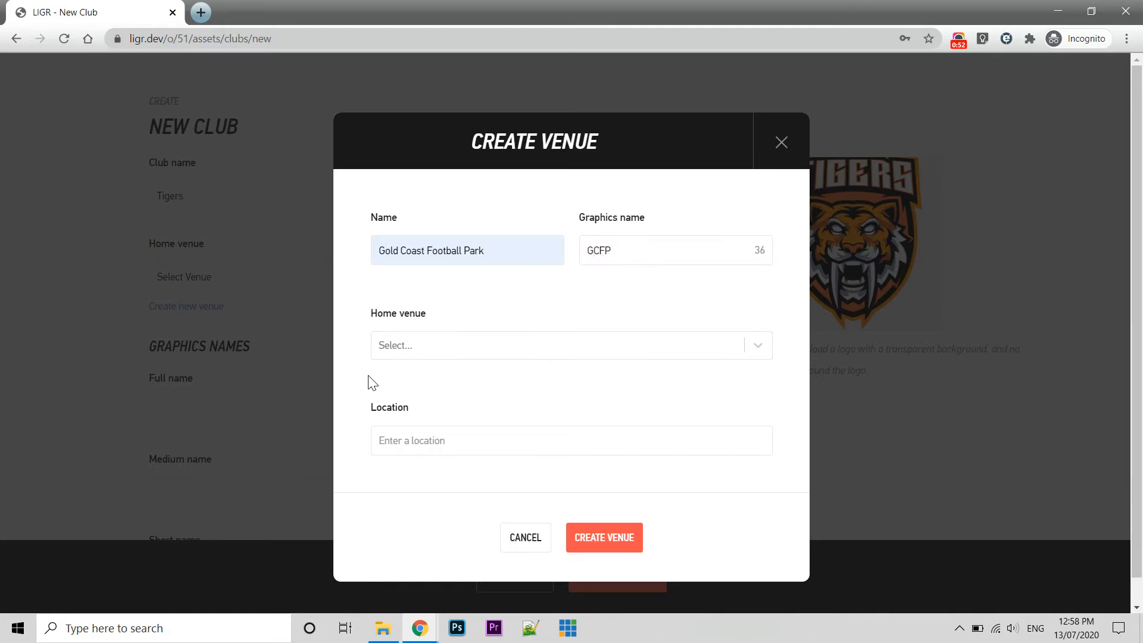
Step: Search for a Gold Coast Football location, choose SEQ Football Academy, and create the venue
{"action": "scroll", "coordinate": [364, 383], "scroll_direction": "down", "scroll_amount": 1}
{"action": "left_click", "coordinate": [414, 417]}
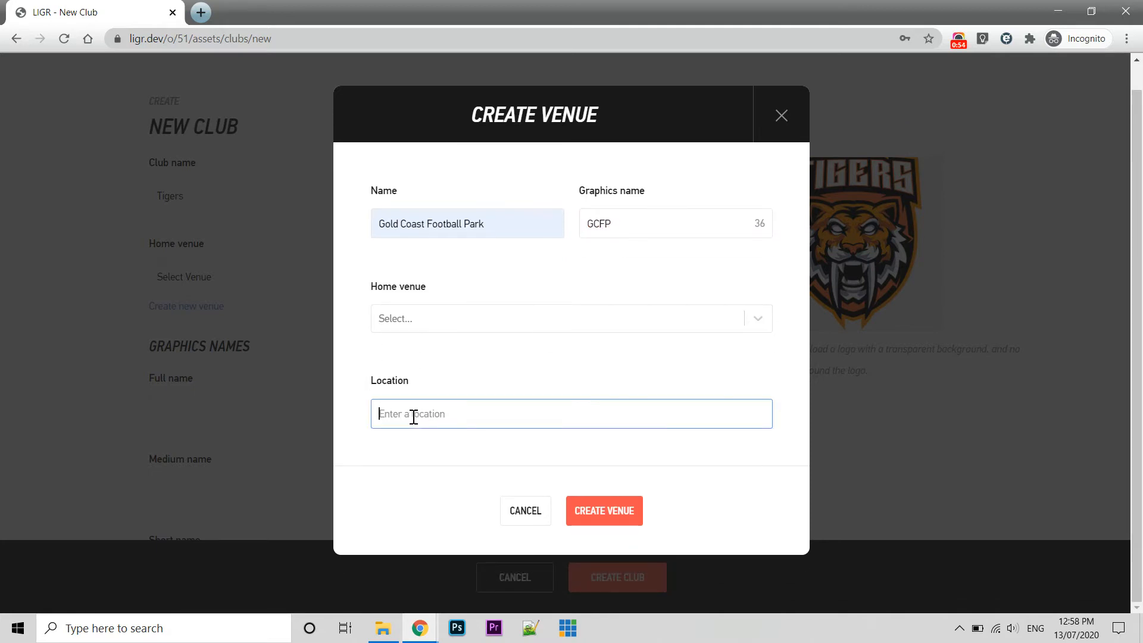
{"action": "type", "text": "Gold Coast"}
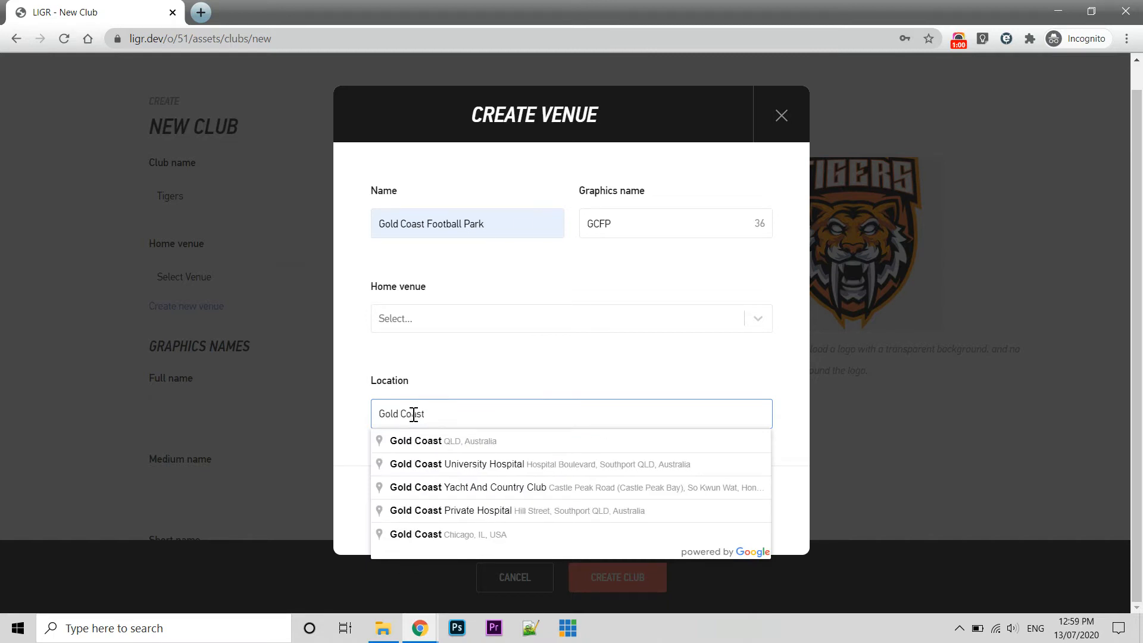
{"action": "type", "text": " Fo"}
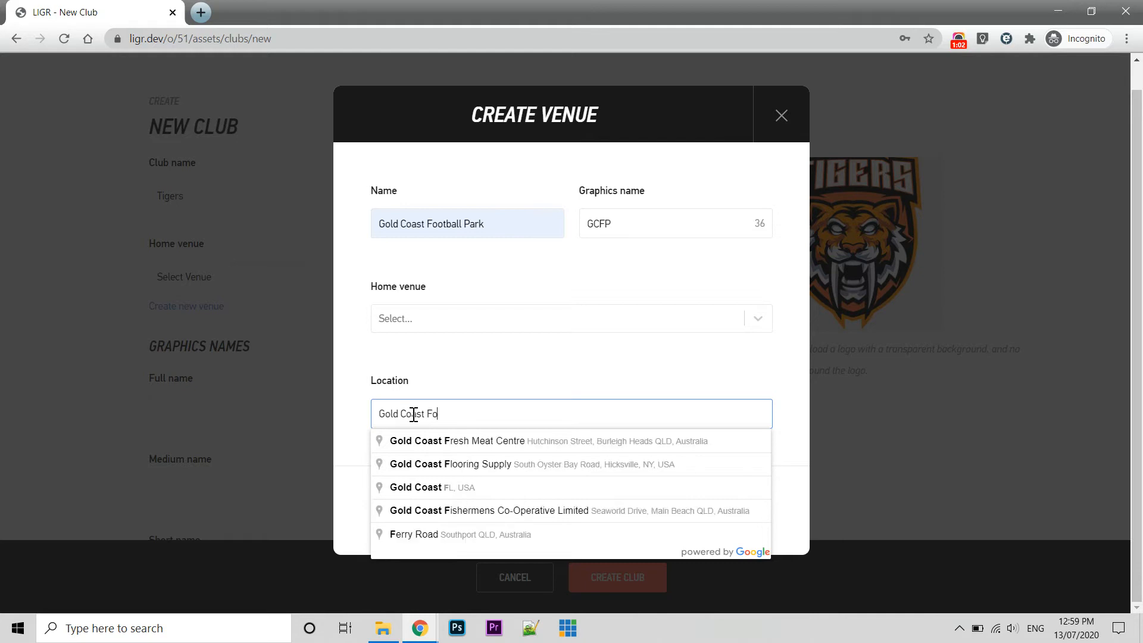
{"action": "type", "text": "otball"}
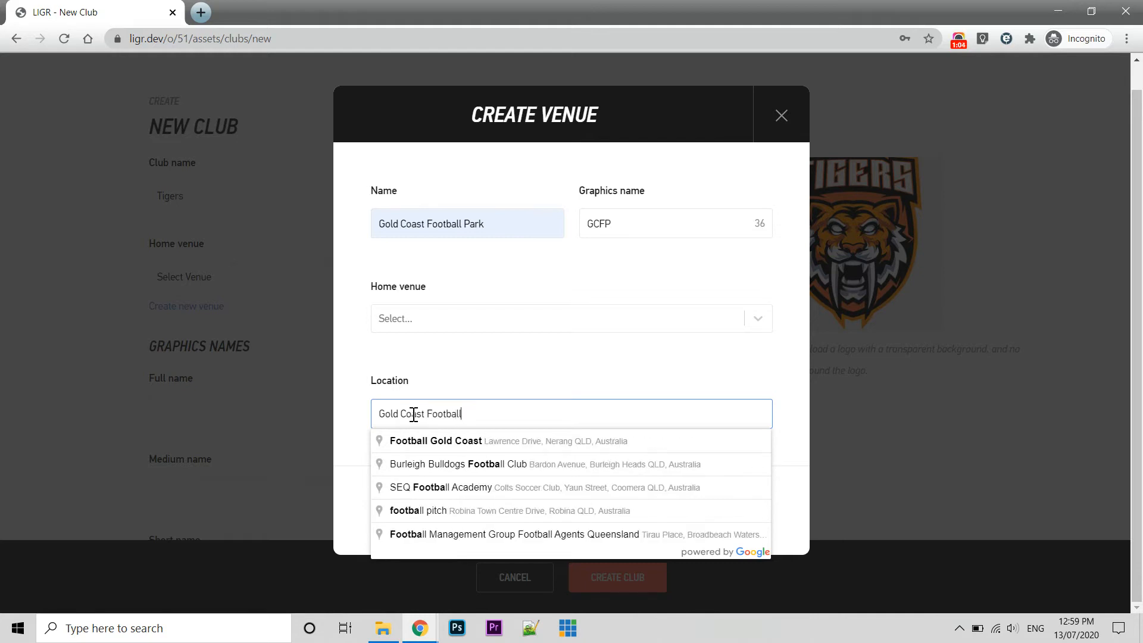
{"action": "type", "text": " PArk"}
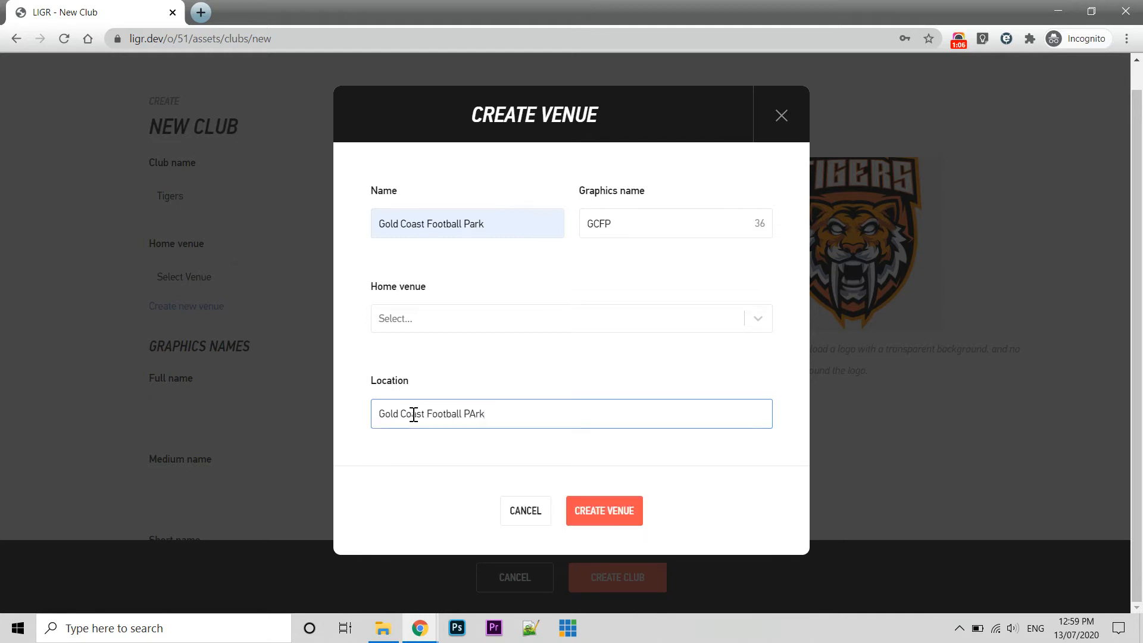
{"action": "type", "text": "r"}
{"action": "key", "text": "BackSpace"}
{"action": "key", "text": "BackSpace"}
{"action": "key", "text": "BackSpace"}
{"action": "key", "text": "BackSpace"}
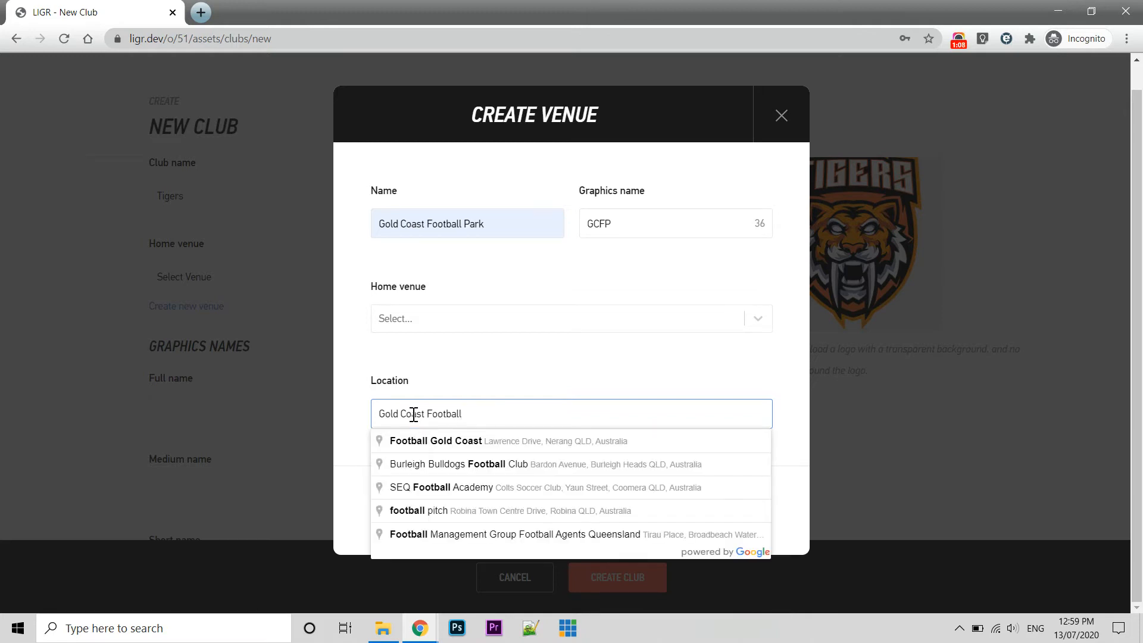
{"action": "left_click", "coordinate": [422, 487]}
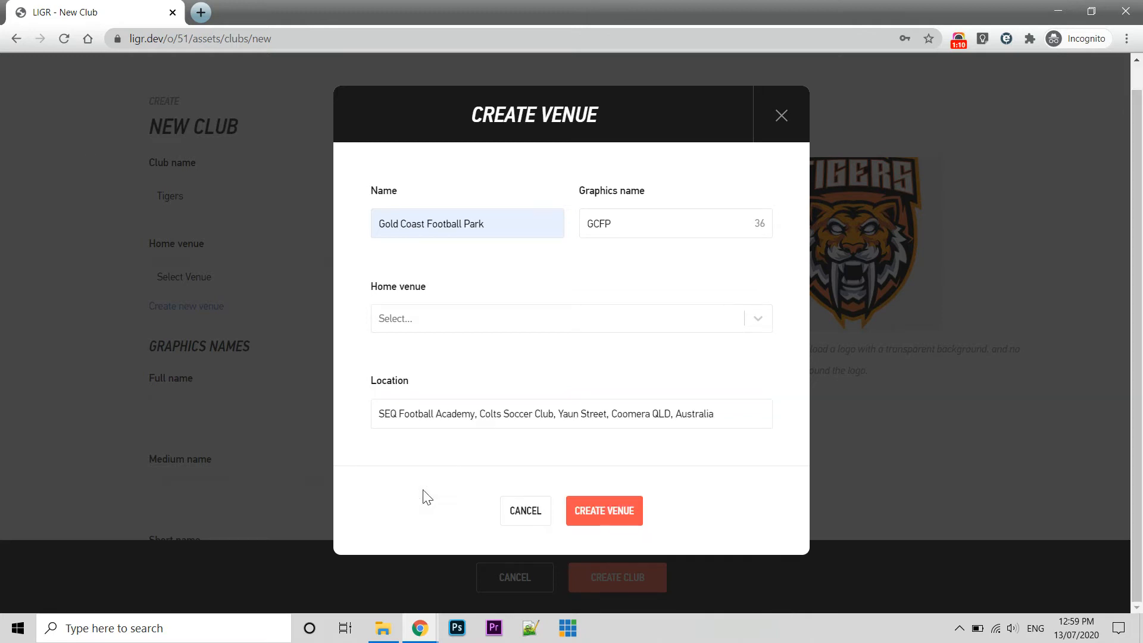
{"action": "left_click", "coordinate": [601, 513]}
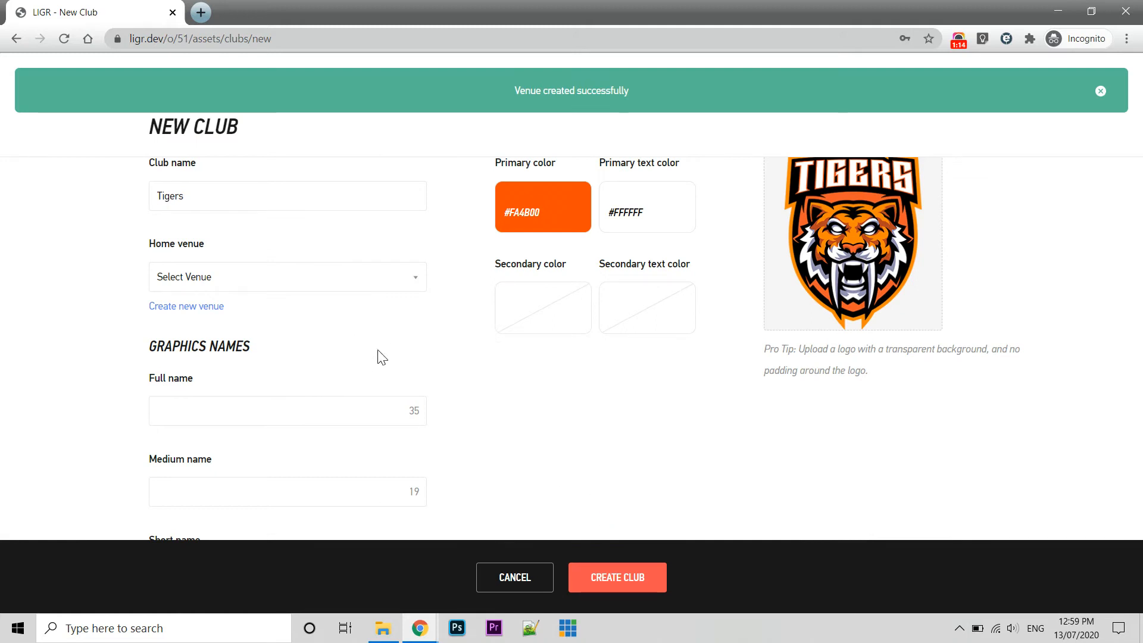
Step: Fill in the club's graphics names: full name Gold Coast Tigers, medium name GC Tigers and short name GCT
{"action": "scroll", "coordinate": [570, 403], "scroll_direction": "down", "scroll_amount": 1}
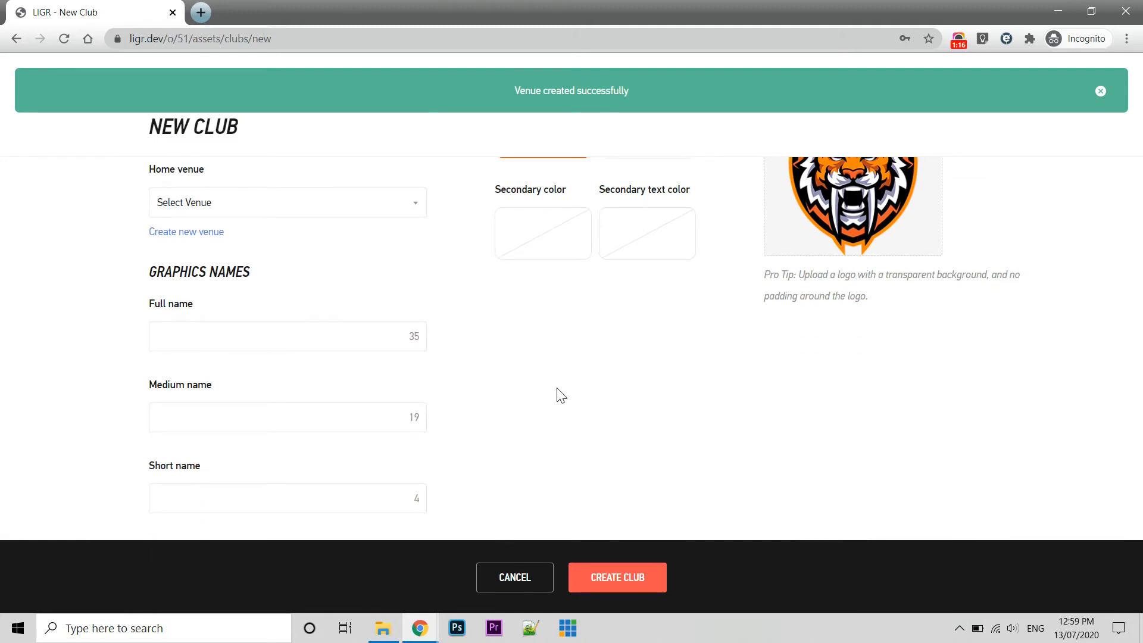
{"action": "left_click", "coordinate": [224, 343]}
{"action": "left_click", "coordinate": [225, 342]}
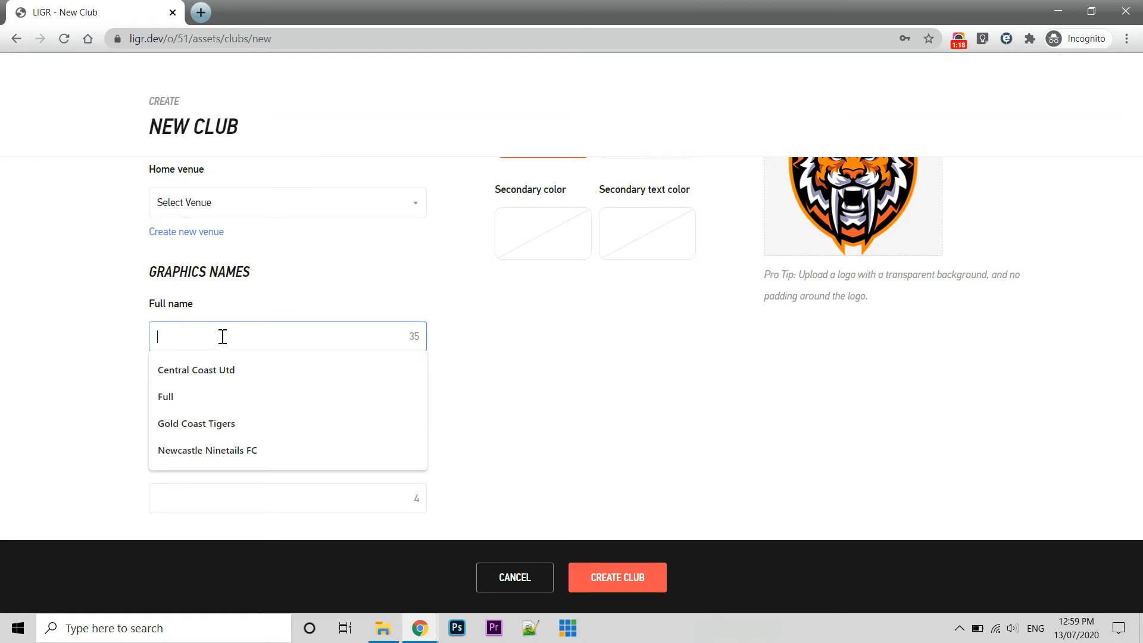
{"action": "left_click", "coordinate": [212, 424]}
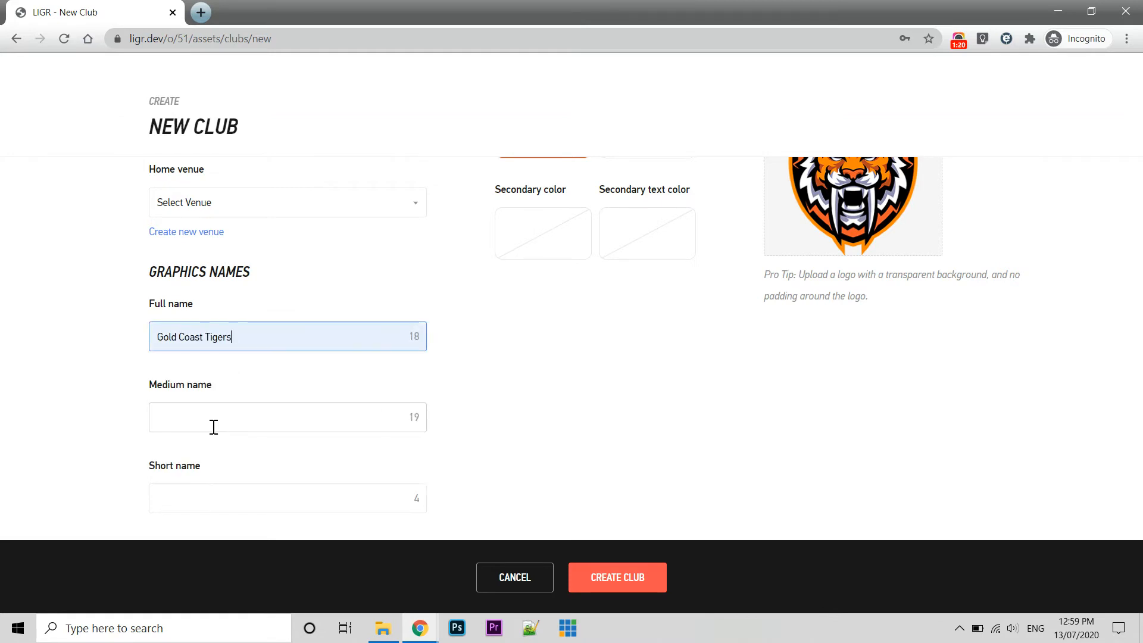
{"action": "left_click", "coordinate": [214, 424]}
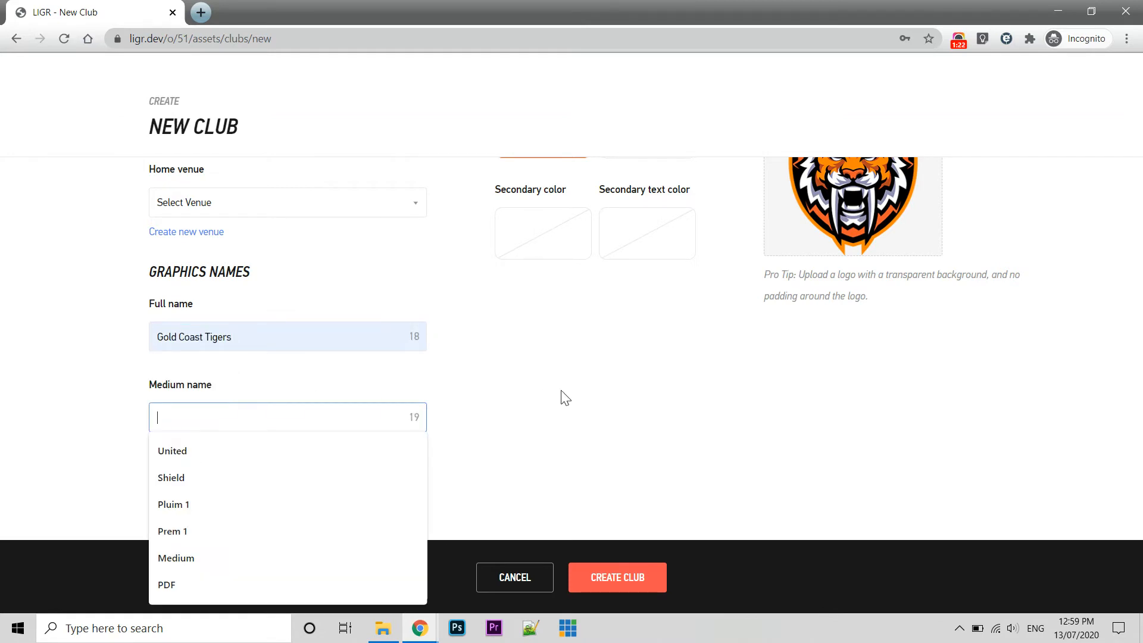
{"action": "type", "text": "T"}
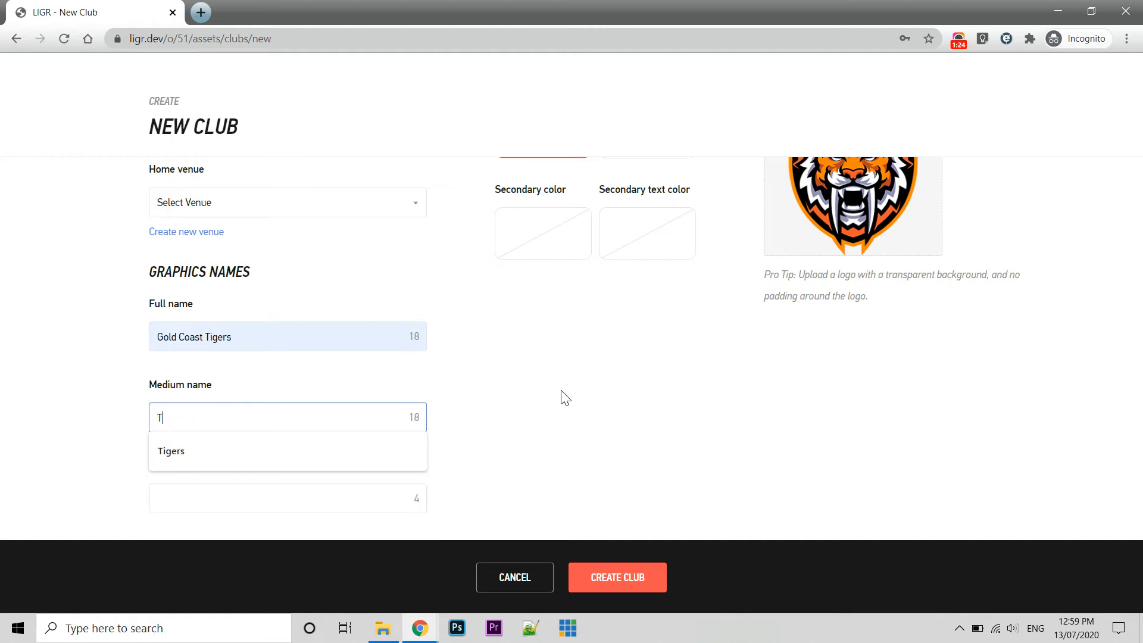
{"action": "key", "text": "BackSpace"}
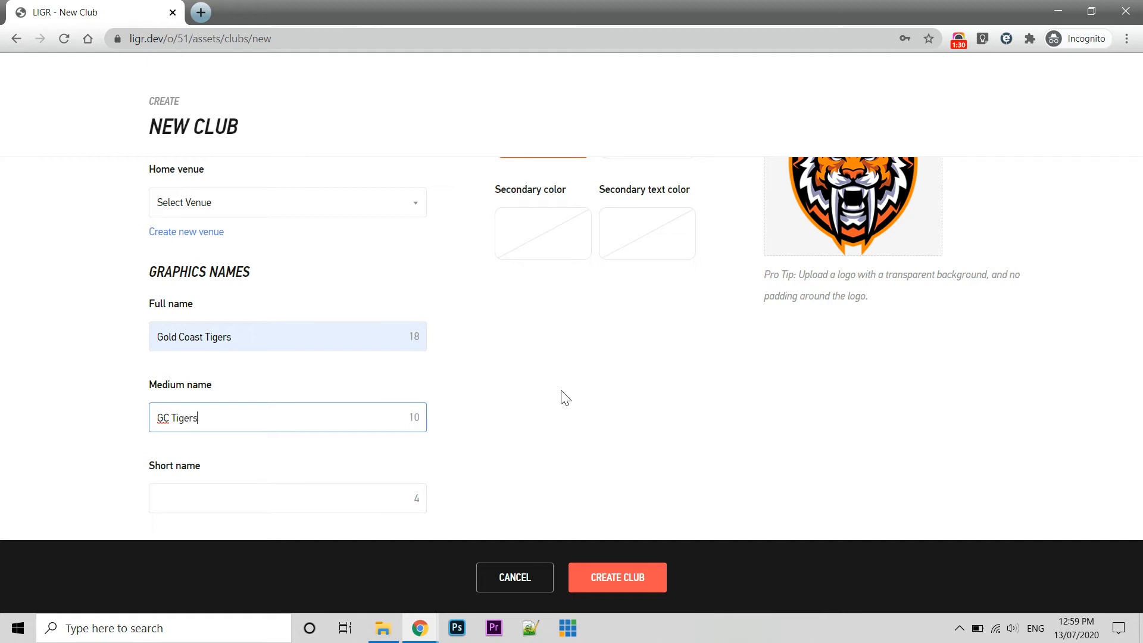
{"action": "left_click", "coordinate": [232, 499]}
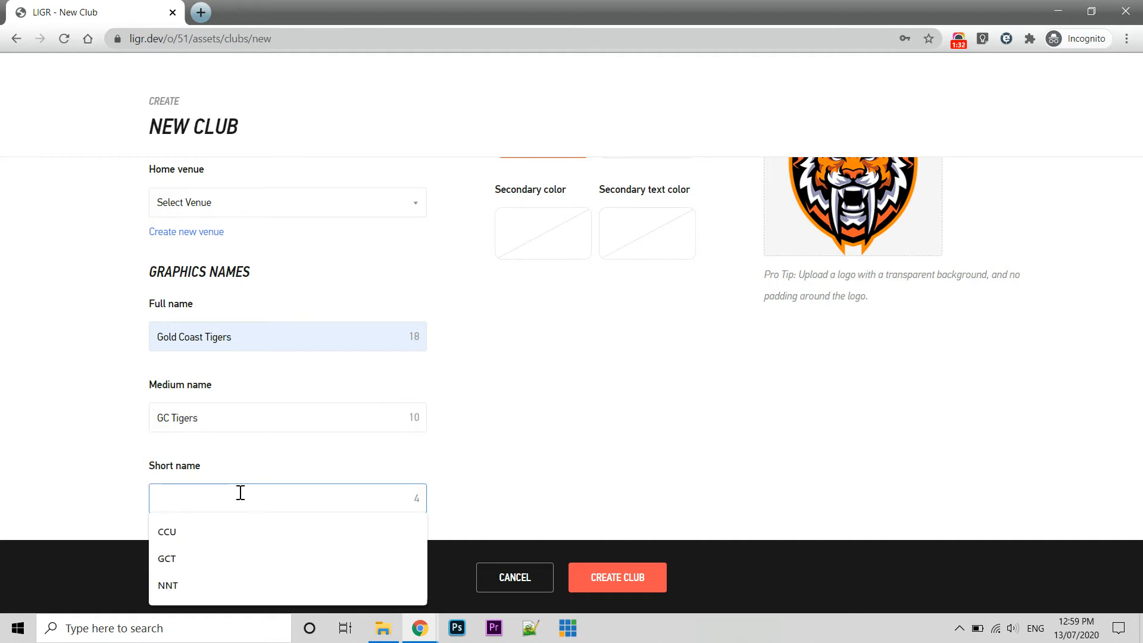
{"action": "left_click", "coordinate": [195, 553]}
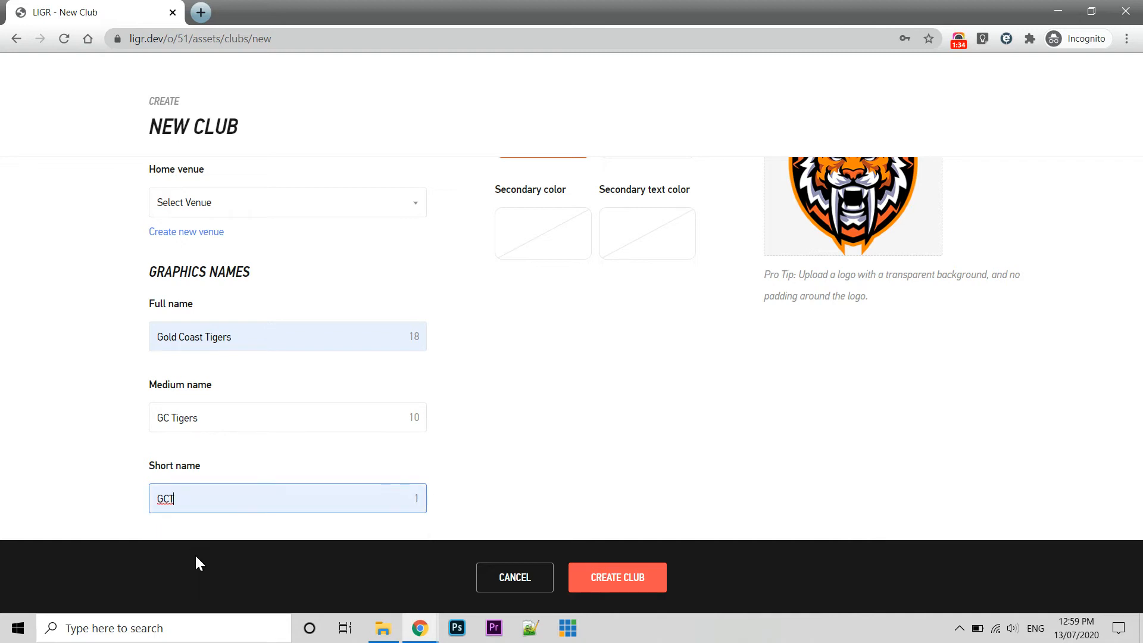
Step: Review the completed Tigers club form and create the club
{"action": "scroll", "coordinate": [744, 448], "scroll_direction": "up", "scroll_amount": 3}
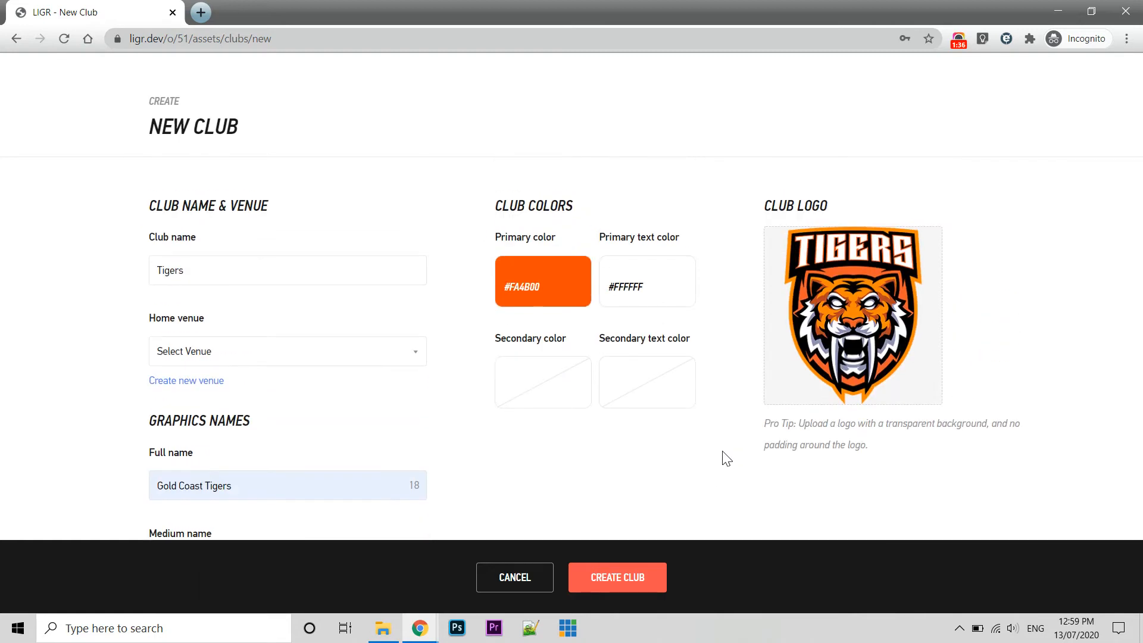
{"action": "scroll", "coordinate": [725, 457], "scroll_direction": "down", "scroll_amount": 3}
{"action": "left_click", "coordinate": [613, 580]}
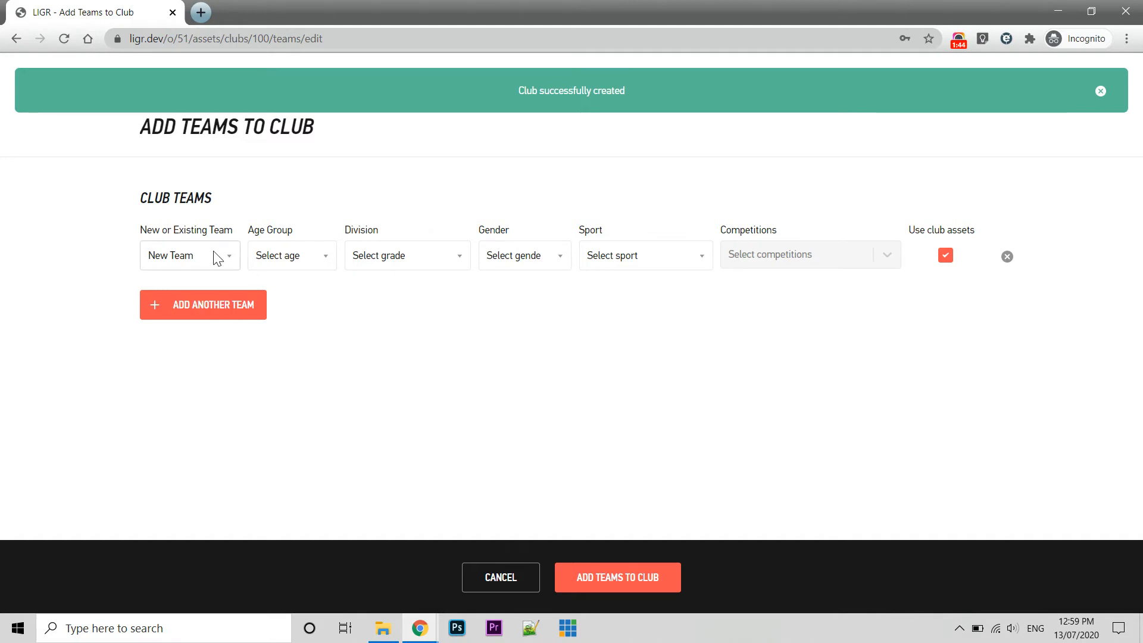
Step: Define a new team for the Tigers club with age group Adults, division First Grade and gender Male
{"action": "left_click", "coordinate": [283, 260]}
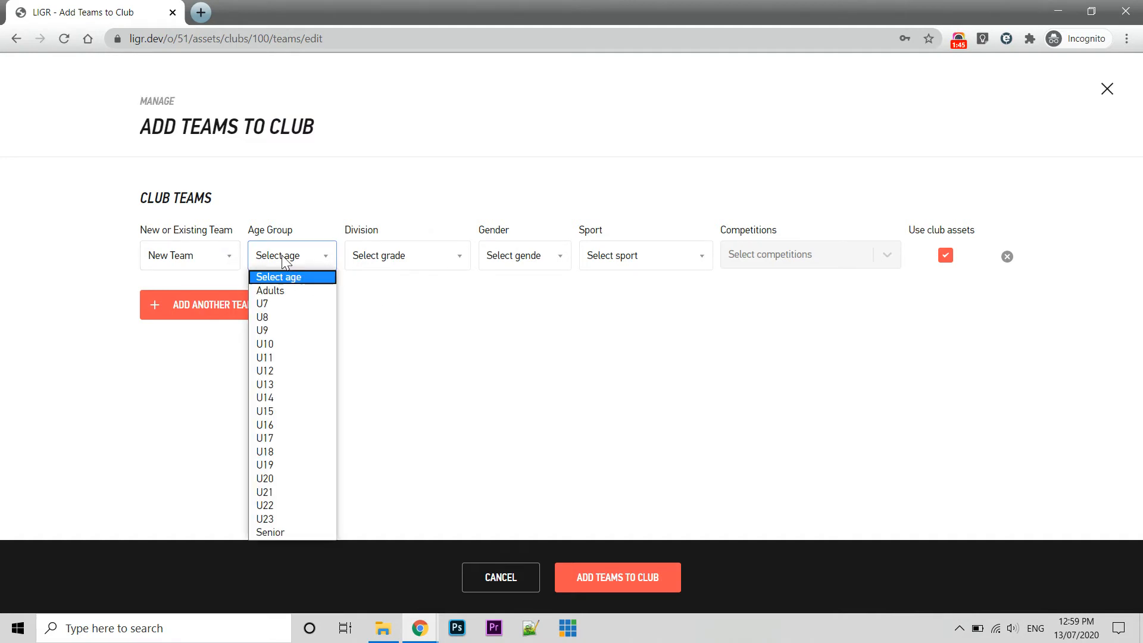
{"action": "left_click", "coordinate": [276, 292]}
{"action": "left_click", "coordinate": [373, 260]}
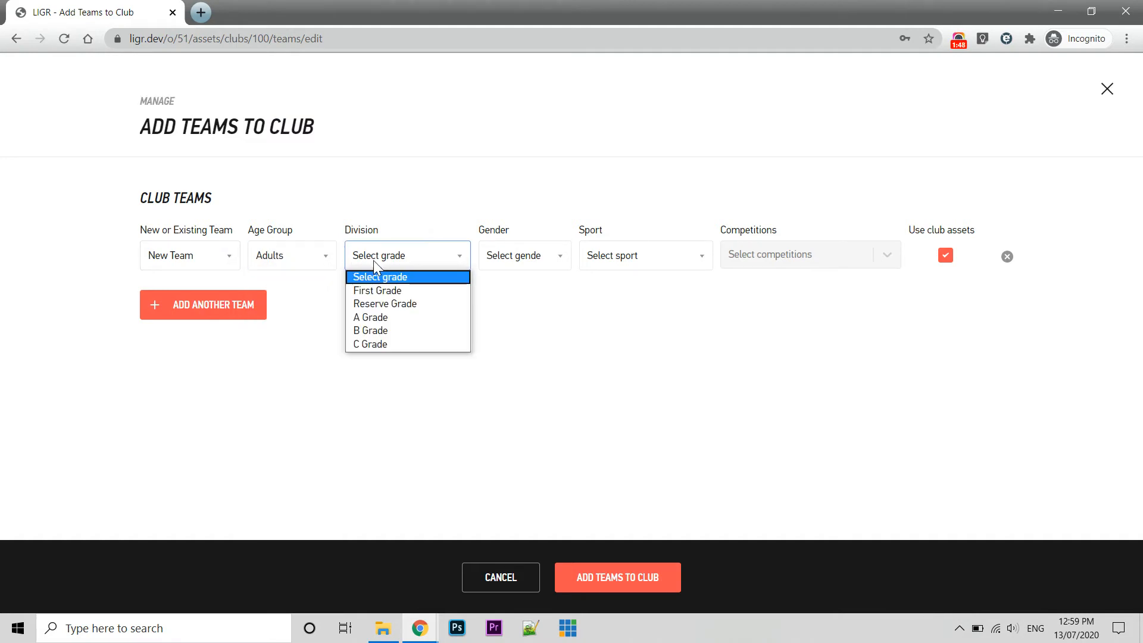
{"action": "left_click", "coordinate": [375, 291]}
{"action": "left_click", "coordinate": [536, 257]}
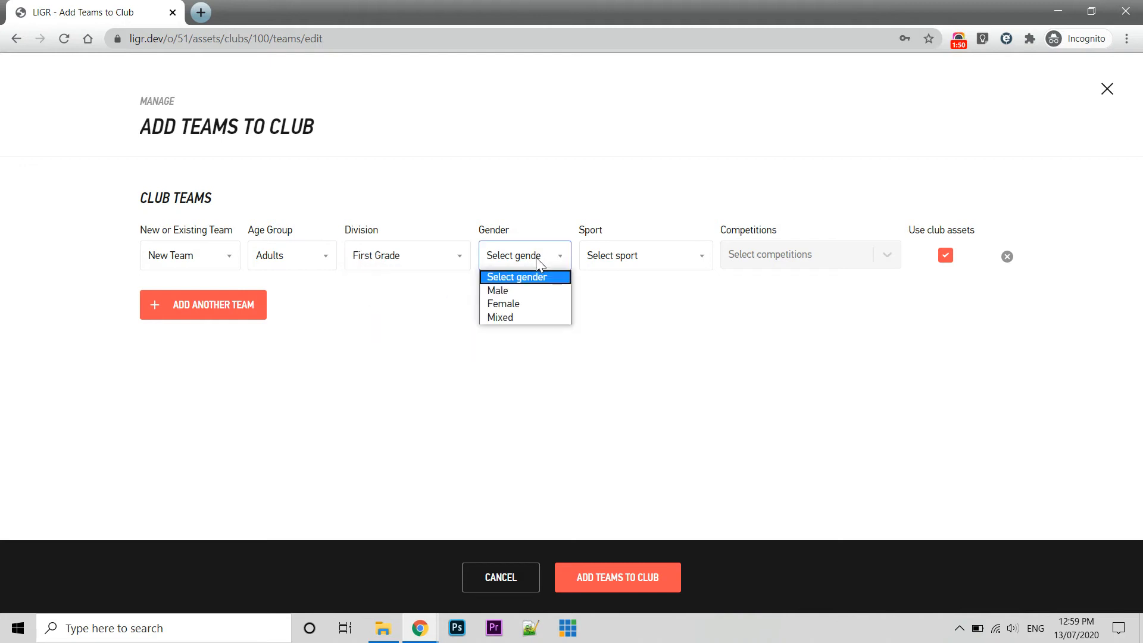
{"action": "left_click", "coordinate": [522, 293]}
Step: Set the Tigers team's sport to football and competition to National League, and add the team to the club
{"action": "left_click", "coordinate": [648, 266]}
{"action": "left_click", "coordinate": [637, 295]}
{"action": "left_click", "coordinate": [793, 262]}
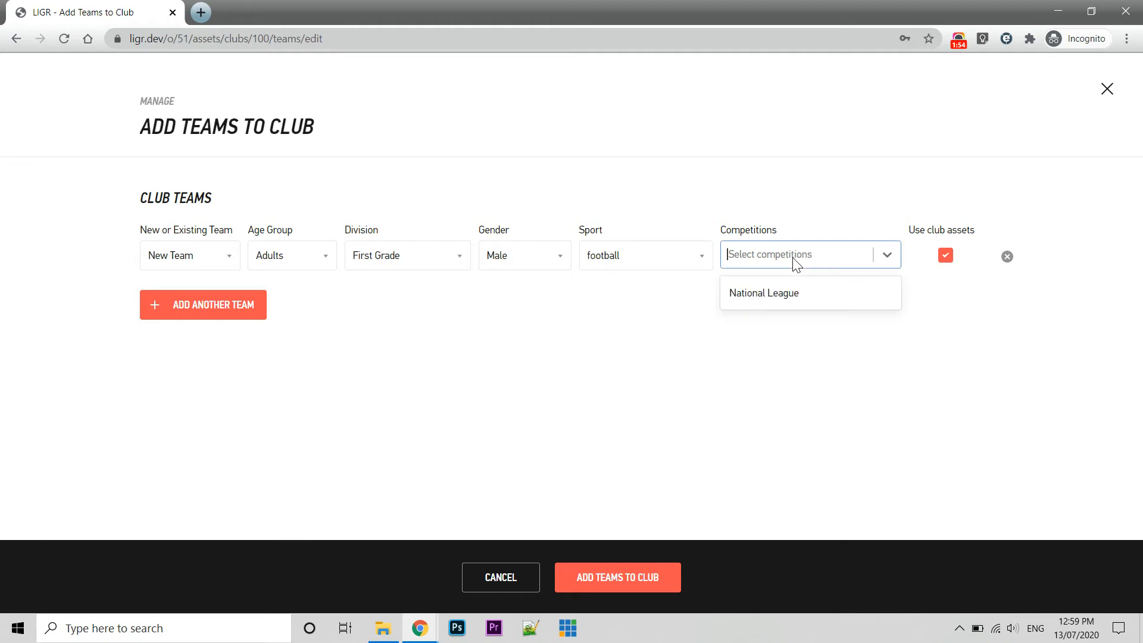
{"action": "left_click", "coordinate": [791, 294]}
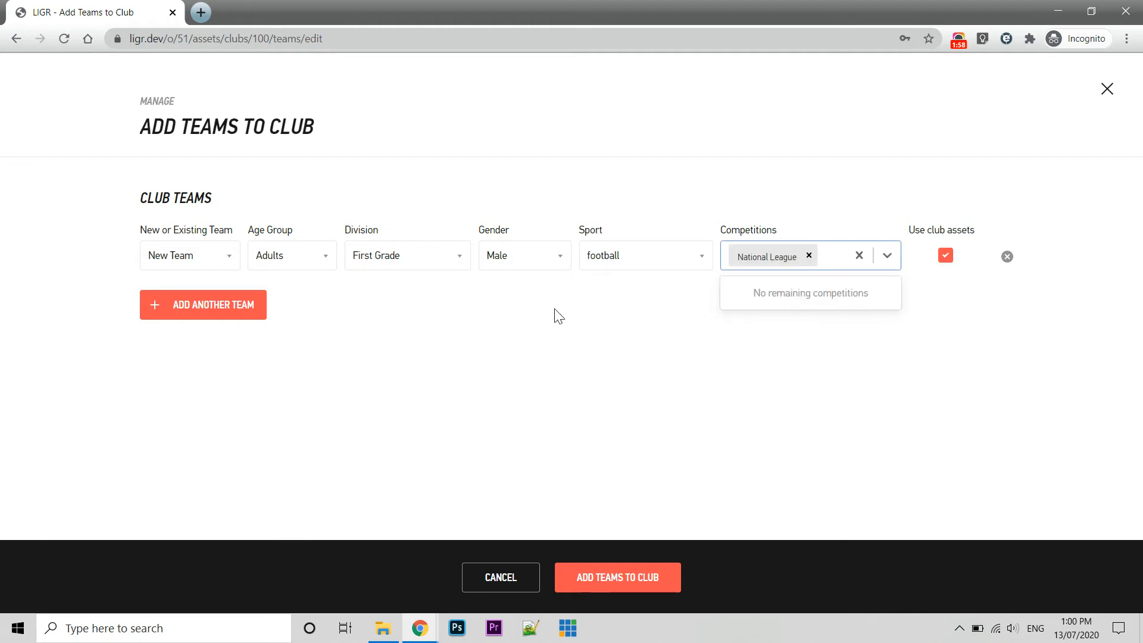
{"action": "left_click", "coordinate": [505, 309]}
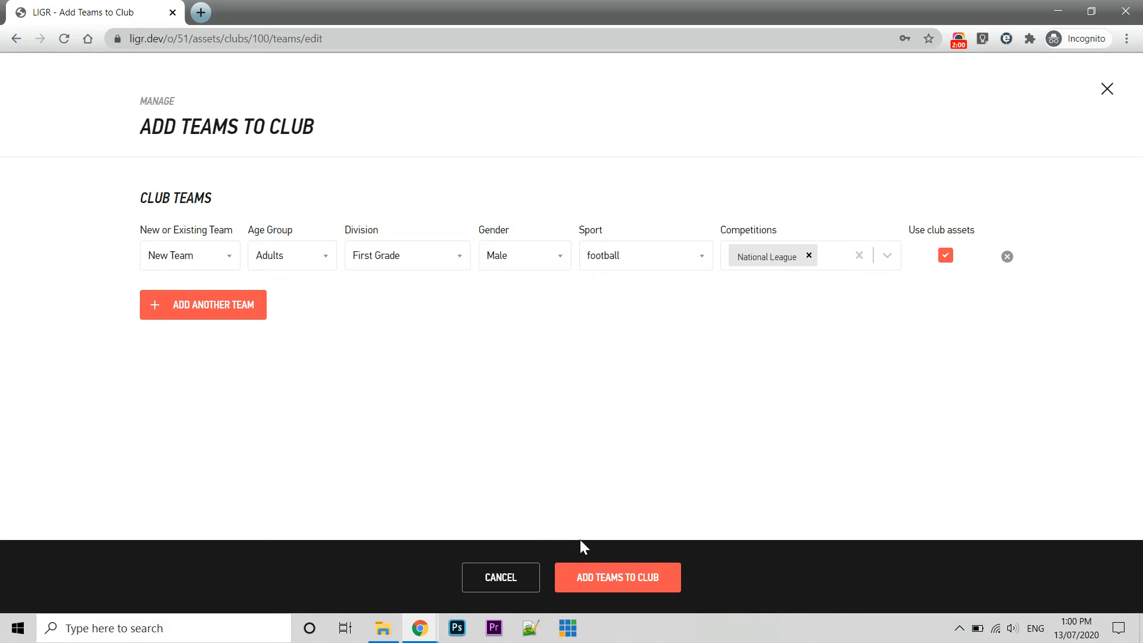
{"action": "left_click", "coordinate": [598, 582]}
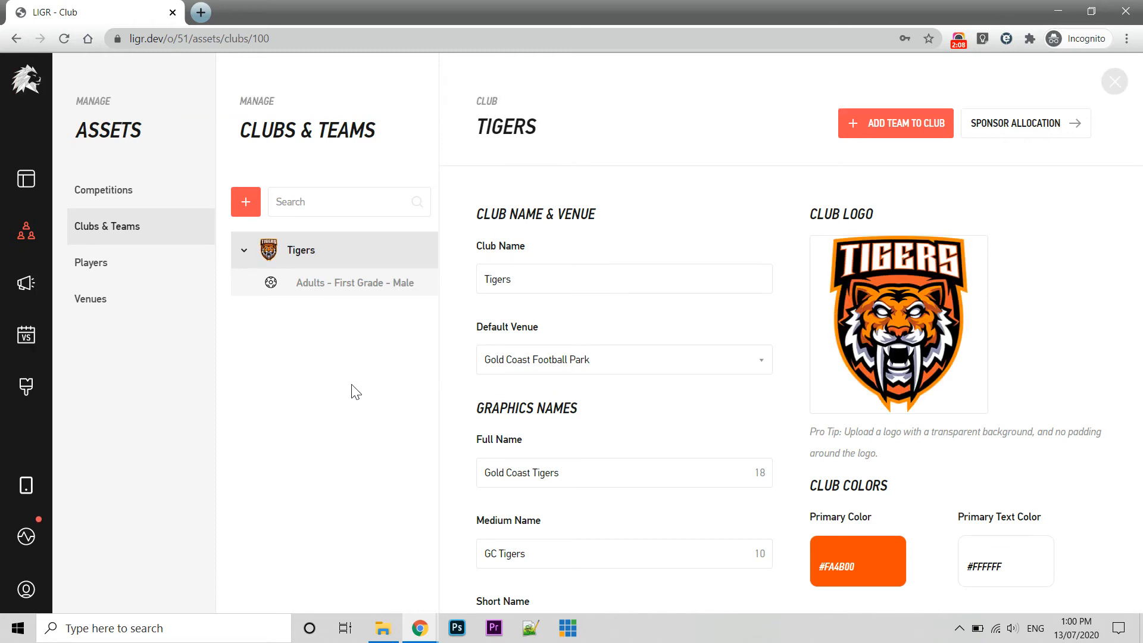
Step: Start a new club and name it Ninetails
{"action": "left_click", "coordinate": [244, 209]}
{"action": "left_click", "coordinate": [254, 236]}
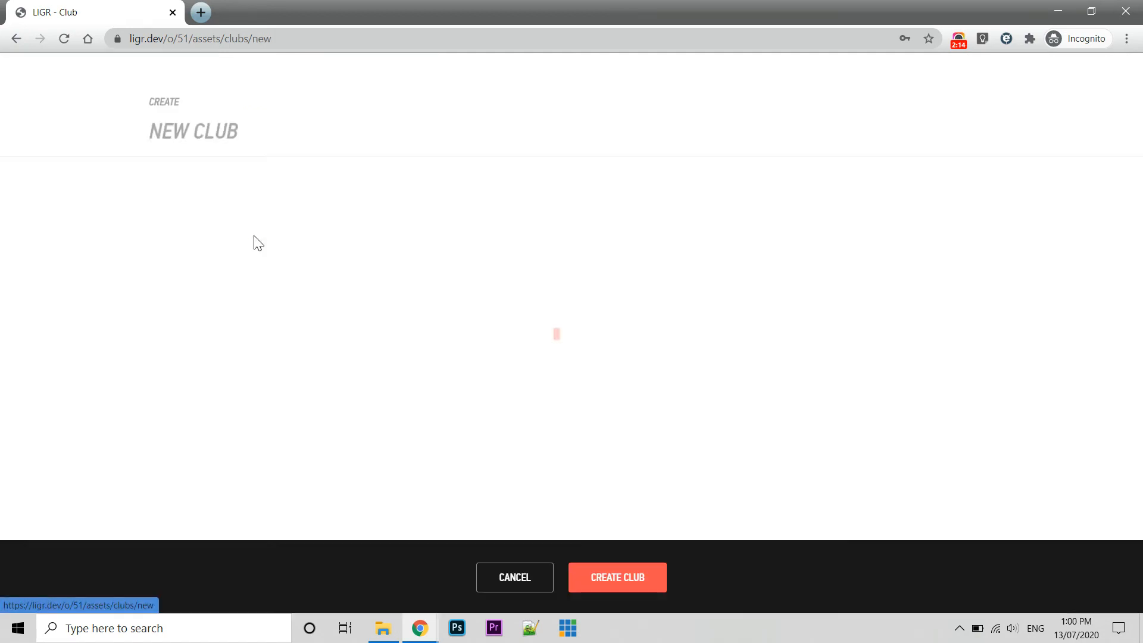
{"action": "left_click", "coordinate": [229, 268]}
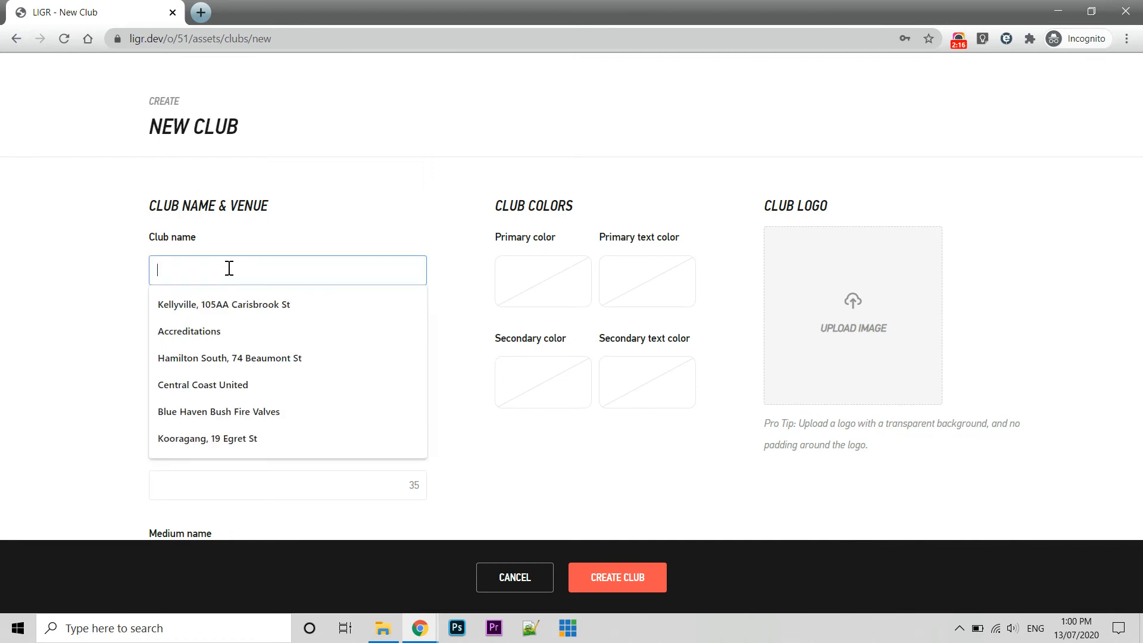
{"action": "type", "text": "Ninetai"}
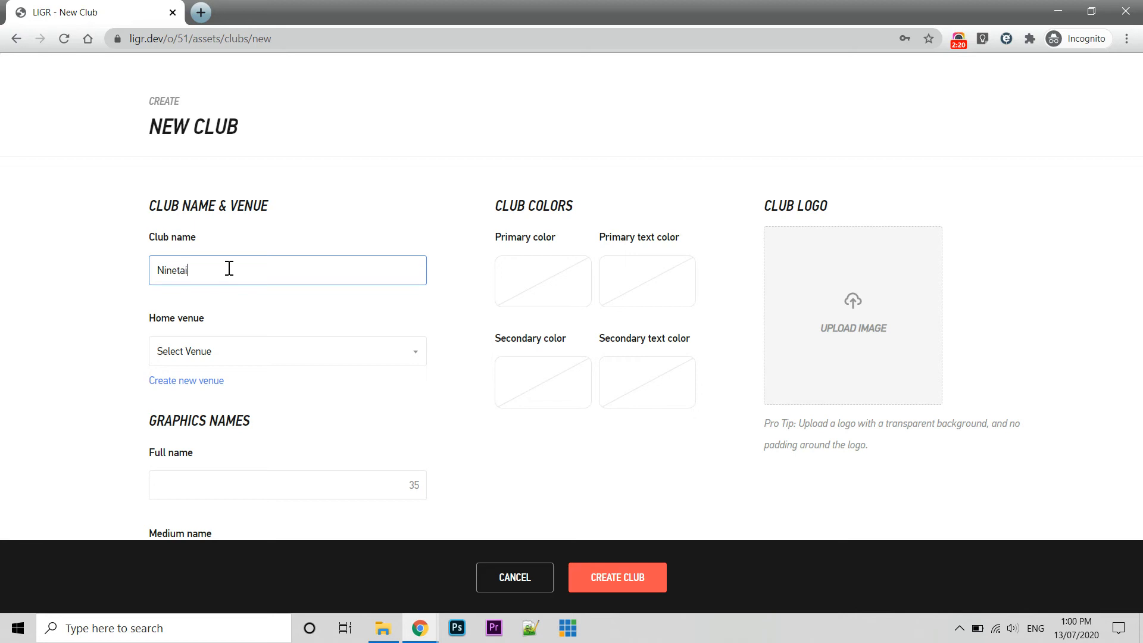
{"action": "type", "text": "ls"}
Step: Upload Newcastle Ninetails SC_logo.png as the club logo
{"action": "left_click", "coordinate": [855, 302]}
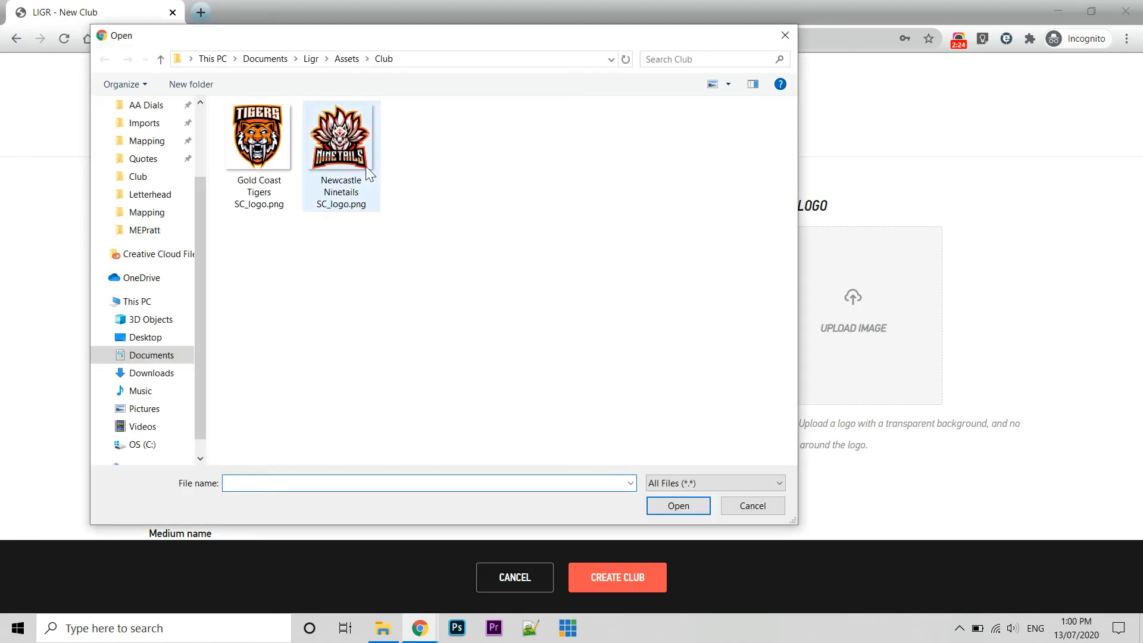
{"action": "left_click", "coordinate": [341, 148]}
{"action": "left_click", "coordinate": [676, 505]}
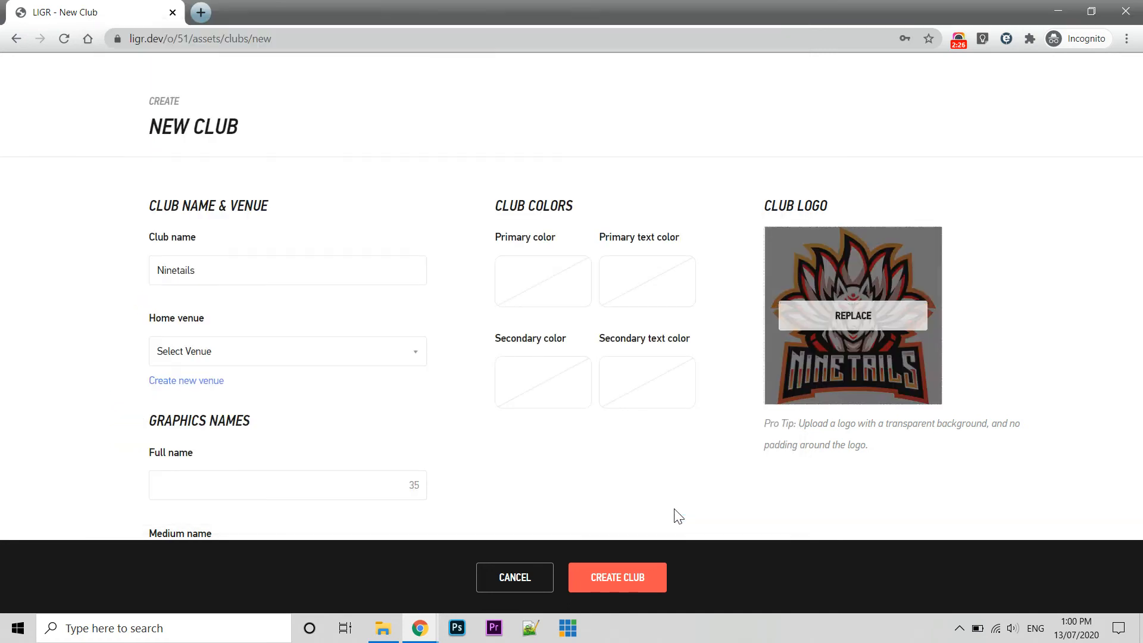
Step: Set the Ninetails club's primary color to black #000000 and its primary text color to light pink #F2C5C5
{"action": "left_click", "coordinate": [501, 277]}
{"action": "left_click_drag", "start_coordinate": [539, 370], "coordinate": [512, 390]}
{"action": "left_click_drag", "start_coordinate": [477, 430], "coordinate": [472, 438]}
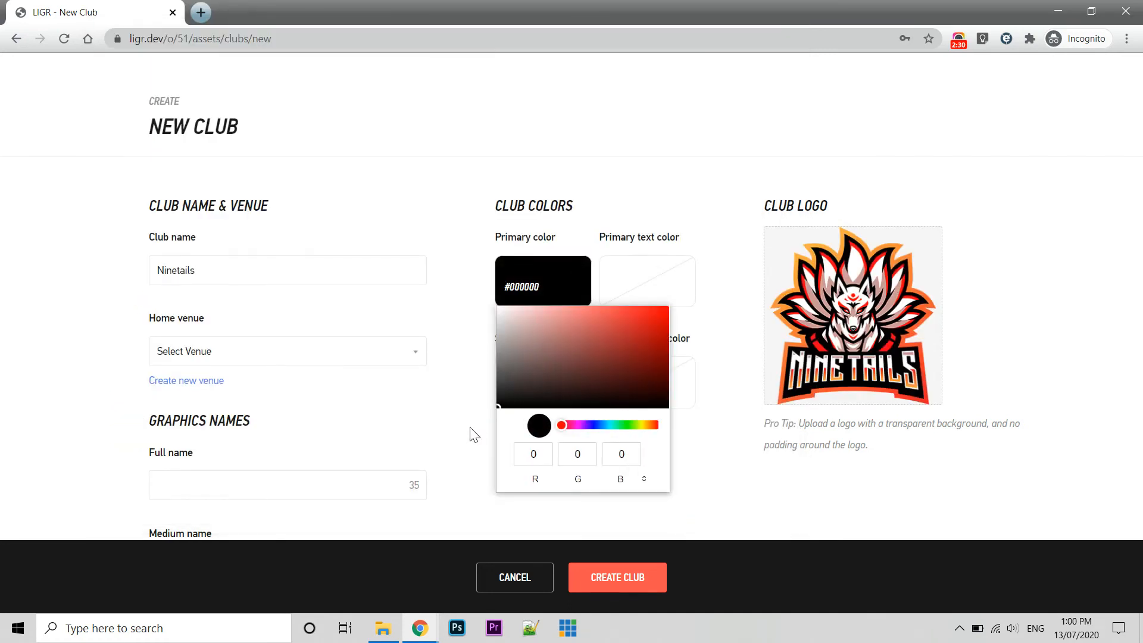
{"action": "left_click", "coordinate": [709, 479]}
{"action": "left_click", "coordinate": [625, 273]}
{"action": "left_click_drag", "start_coordinate": [624, 326], "coordinate": [633, 313]}
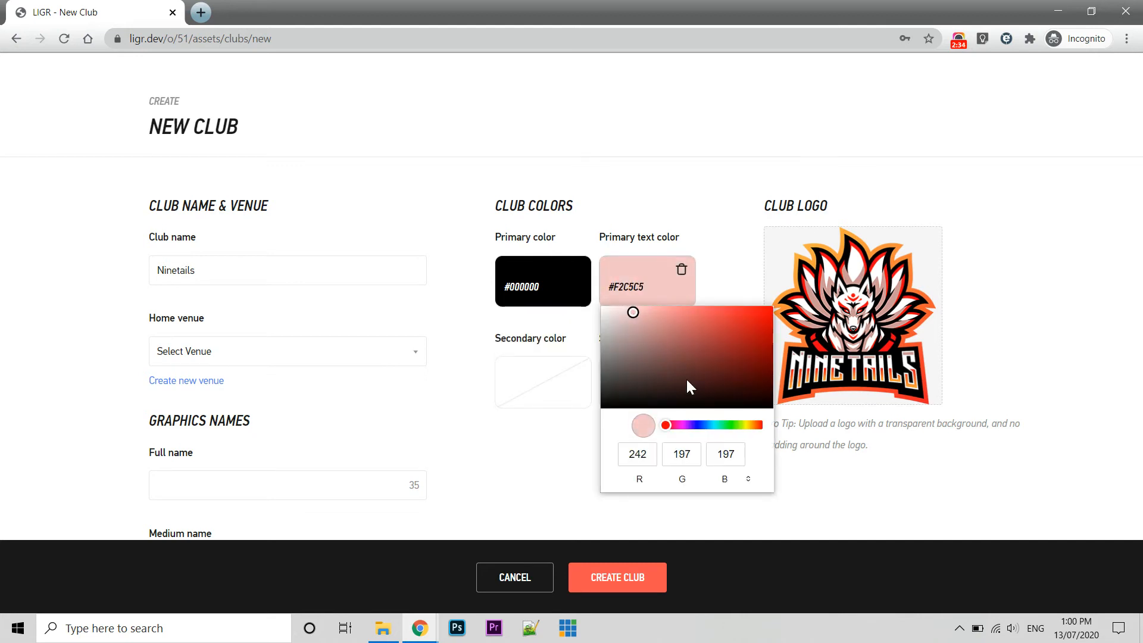
{"action": "left_click", "coordinate": [887, 492]}
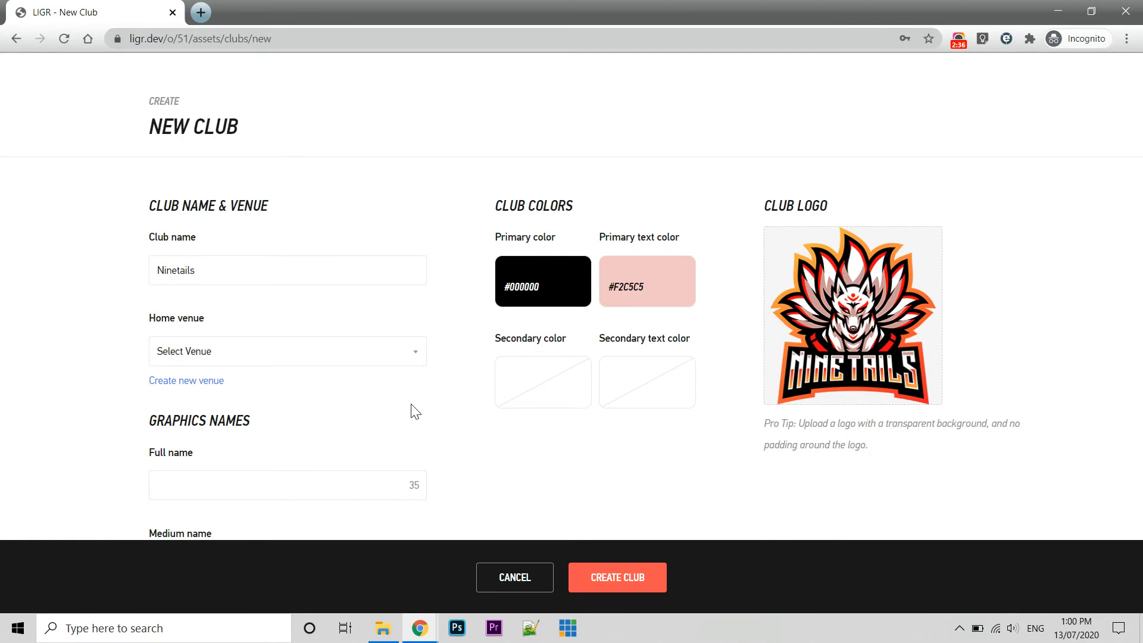
Step: Enter the graphics names Newcastle Ninetails FC (full), Ninetails (medium) and NNT (short), and create the club
{"action": "scroll", "coordinate": [525, 446], "scroll_direction": "down", "scroll_amount": 2}
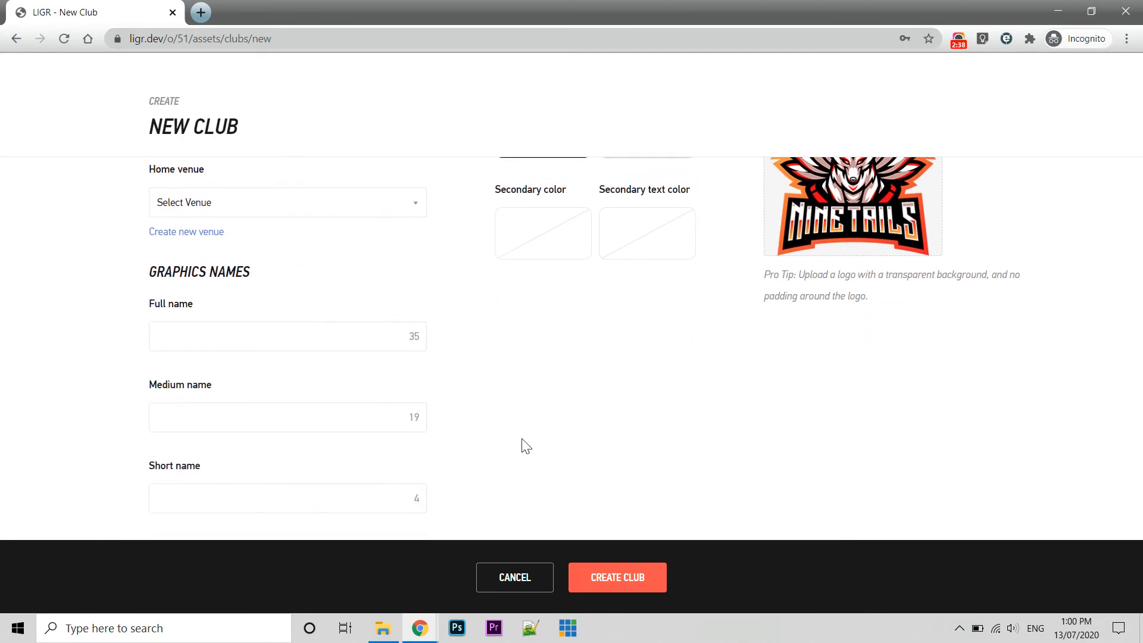
{"action": "left_click", "coordinate": [276, 338]}
{"action": "left_click", "coordinate": [267, 451]}
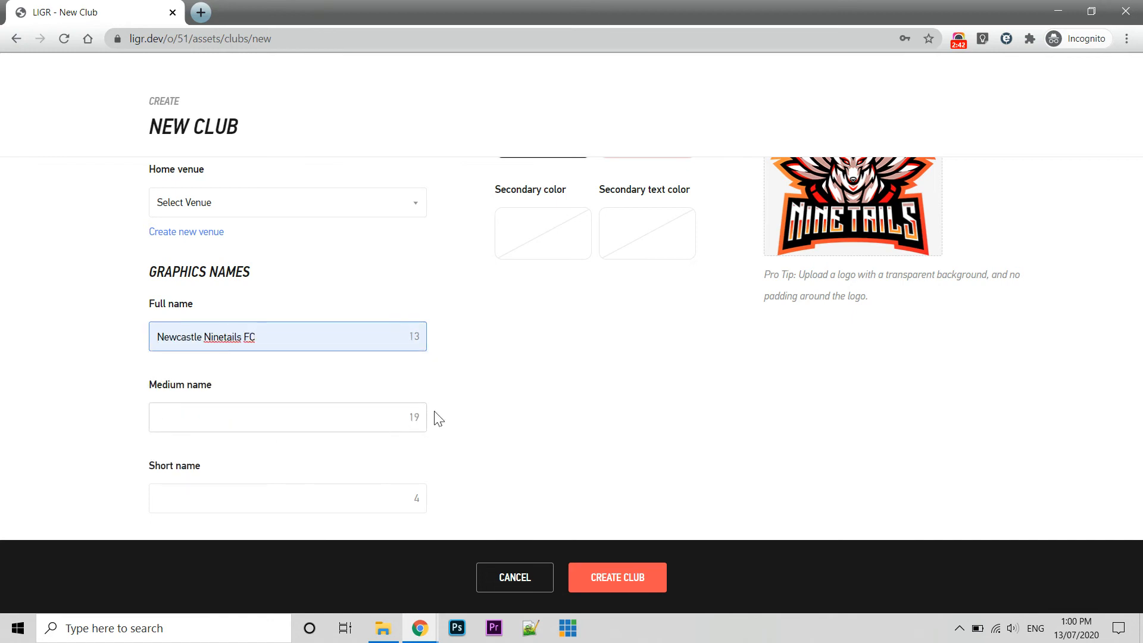
{"action": "left_click", "coordinate": [277, 424]}
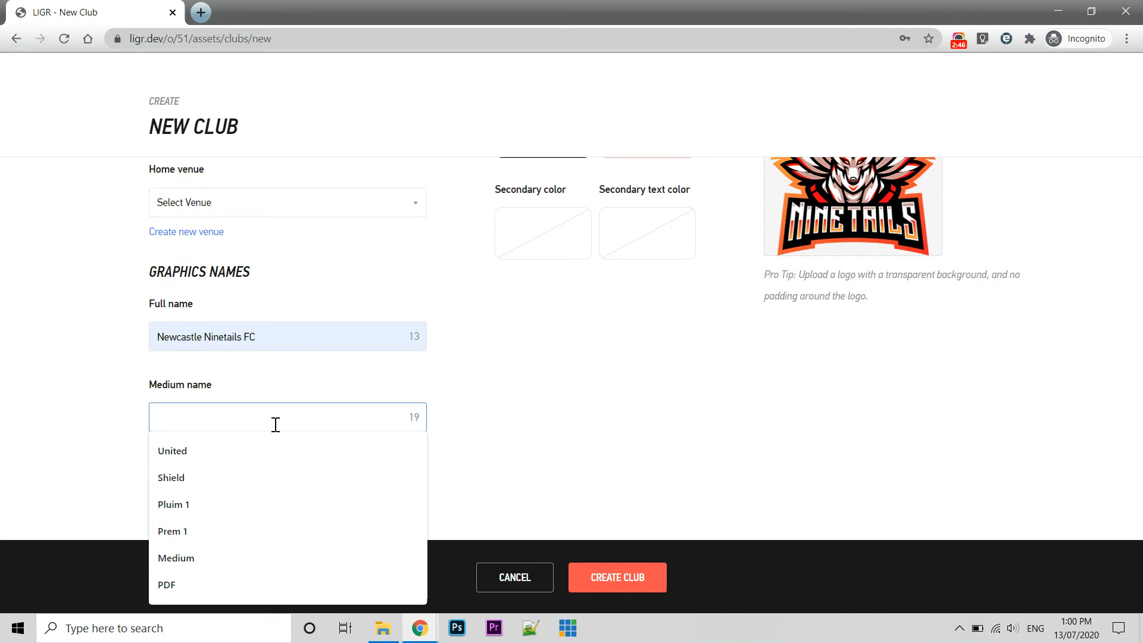
{"action": "type", "text": "Ninetails"}
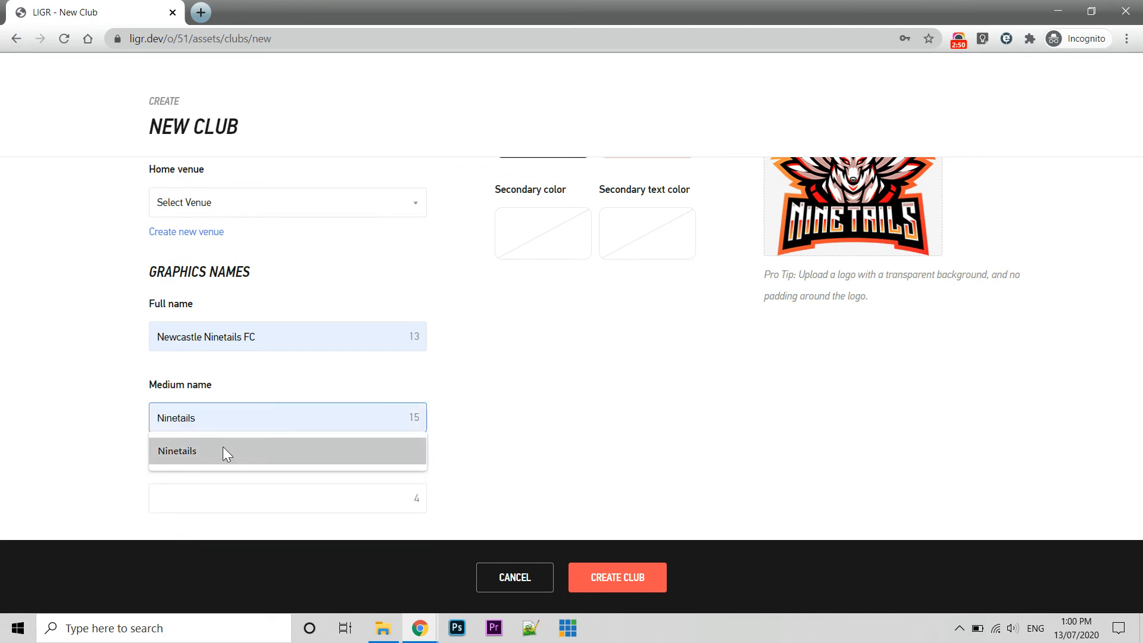
{"action": "left_click", "coordinate": [223, 450]}
{"action": "left_click", "coordinate": [200, 499]}
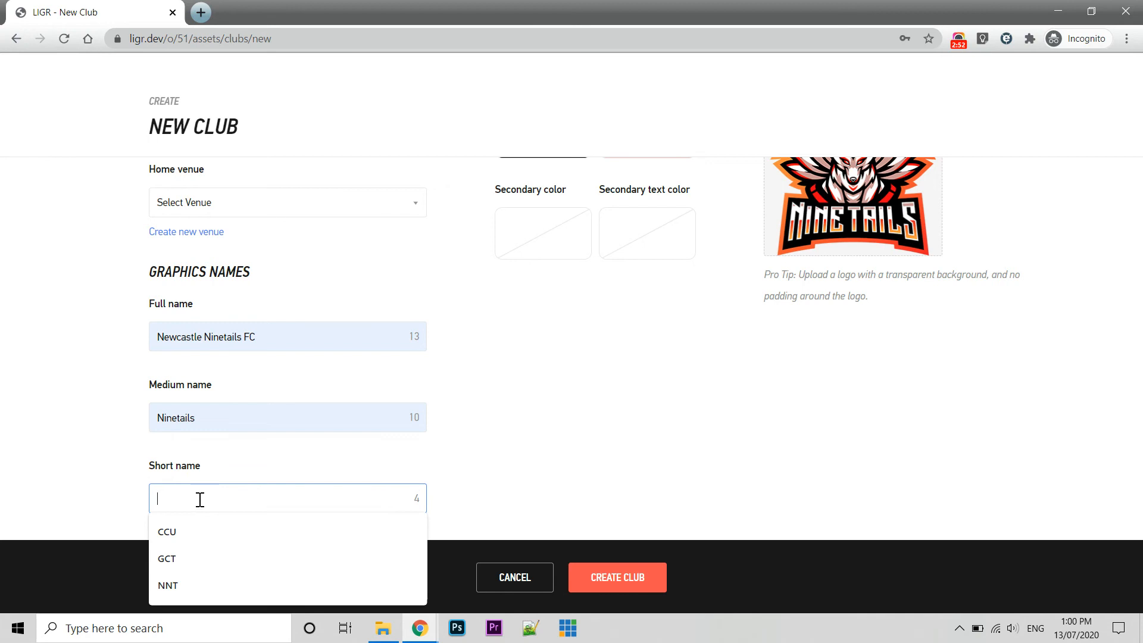
{"action": "left_click", "coordinate": [168, 585]}
{"action": "left_click", "coordinate": [554, 491]}
{"action": "left_click", "coordinate": [627, 565]}
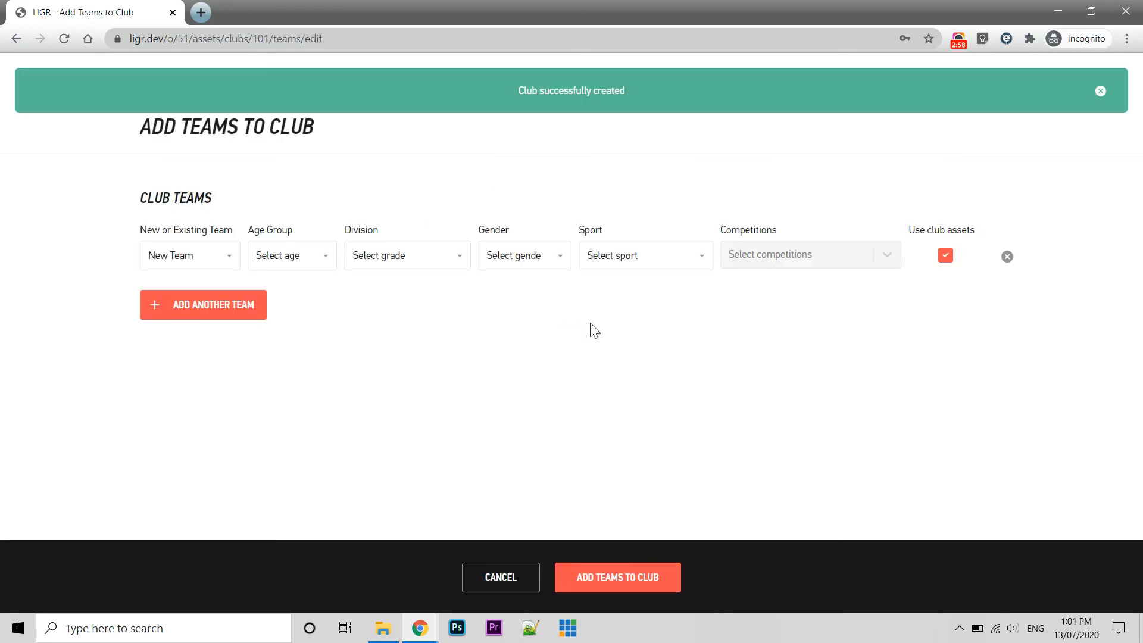
Step: Define a new team for the Ninetails club with age group Adults, division First Grade and gender Male
{"action": "left_click", "coordinate": [322, 263]}
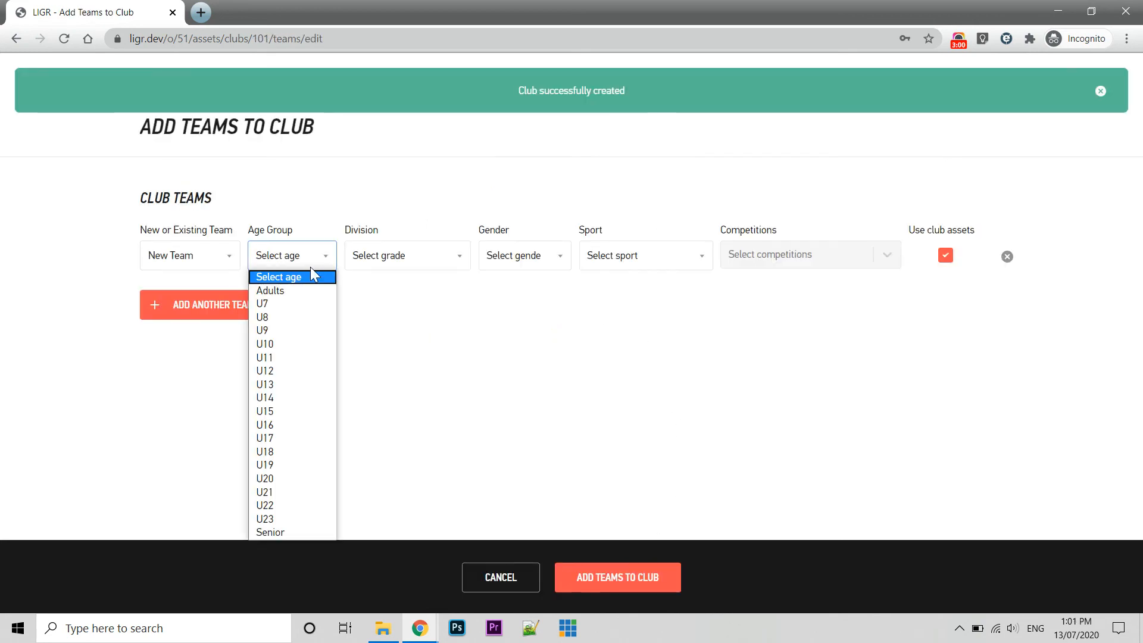
{"action": "left_click", "coordinate": [294, 288]}
{"action": "left_click", "coordinate": [401, 267]}
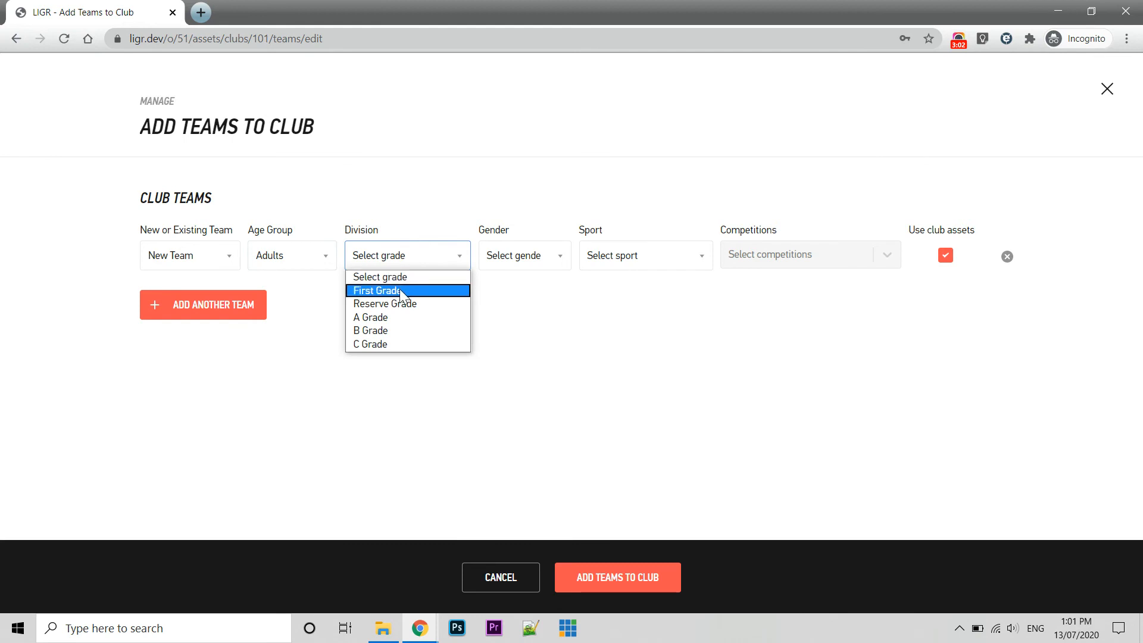
{"action": "left_click", "coordinate": [399, 290]}
{"action": "left_click", "coordinate": [491, 259]}
{"action": "left_click", "coordinate": [498, 290]}
Step: Set the Ninetails team's sport to football and competition to National League, and add the team to the club
{"action": "left_click", "coordinate": [662, 257]}
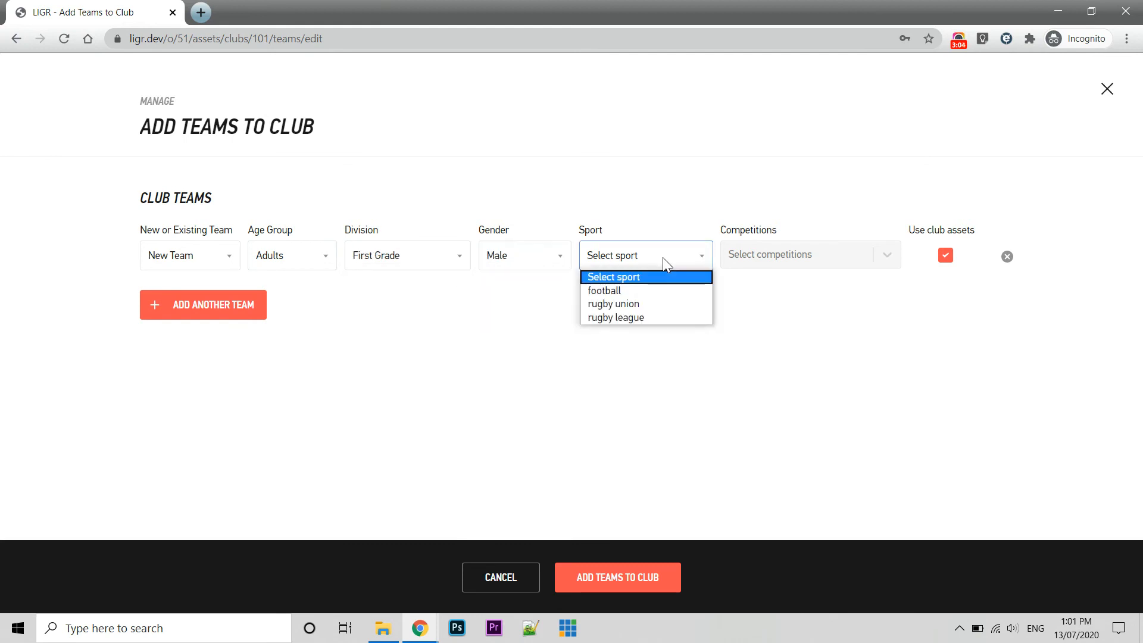
{"action": "left_click", "coordinate": [645, 291]}
{"action": "left_click", "coordinate": [794, 262]}
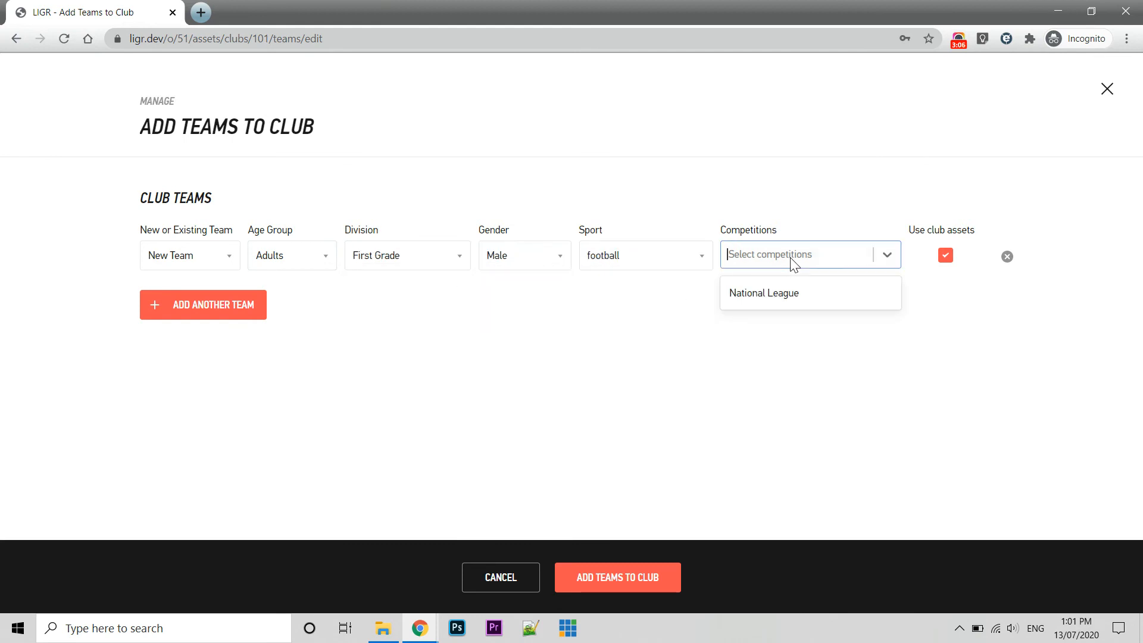
{"action": "left_click", "coordinate": [783, 293]}
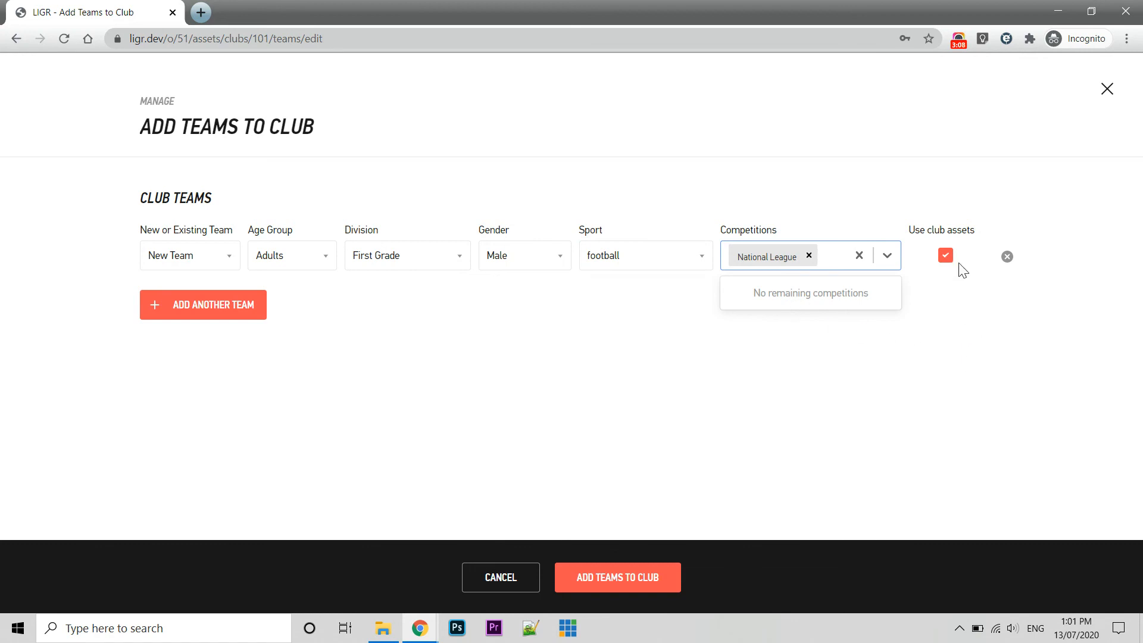
{"action": "left_click", "coordinate": [619, 580]}
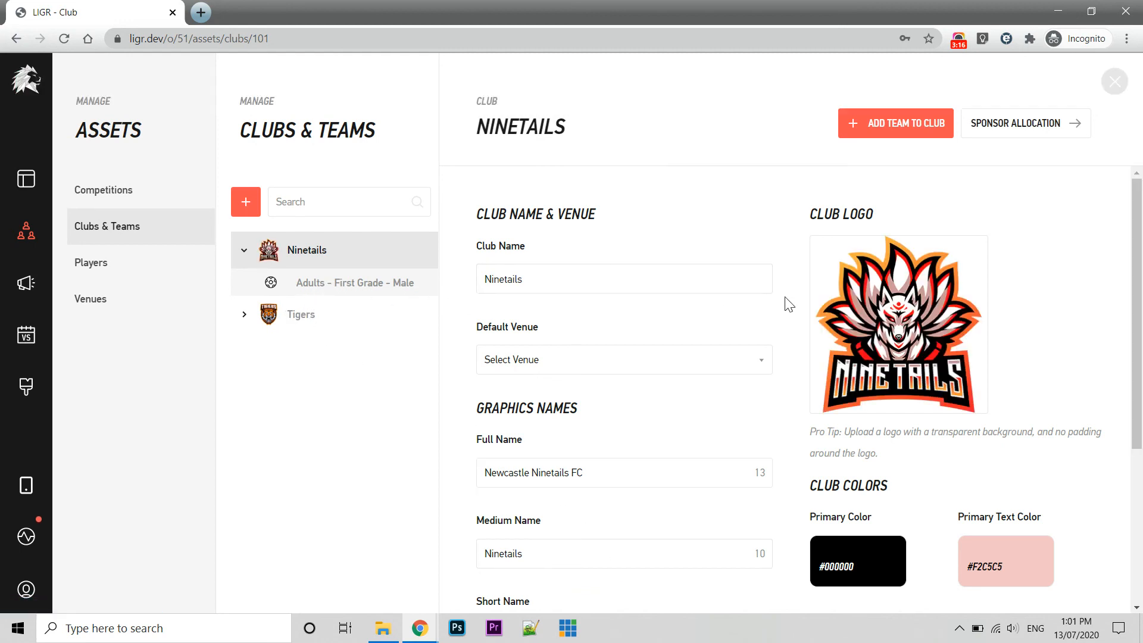
Step: Check the teams listed under the Tigers and Ninetails clubs, and close the club details
{"action": "left_click", "coordinate": [243, 316]}
{"action": "left_click", "coordinate": [245, 254]}
{"action": "left_click", "coordinate": [1117, 83]}
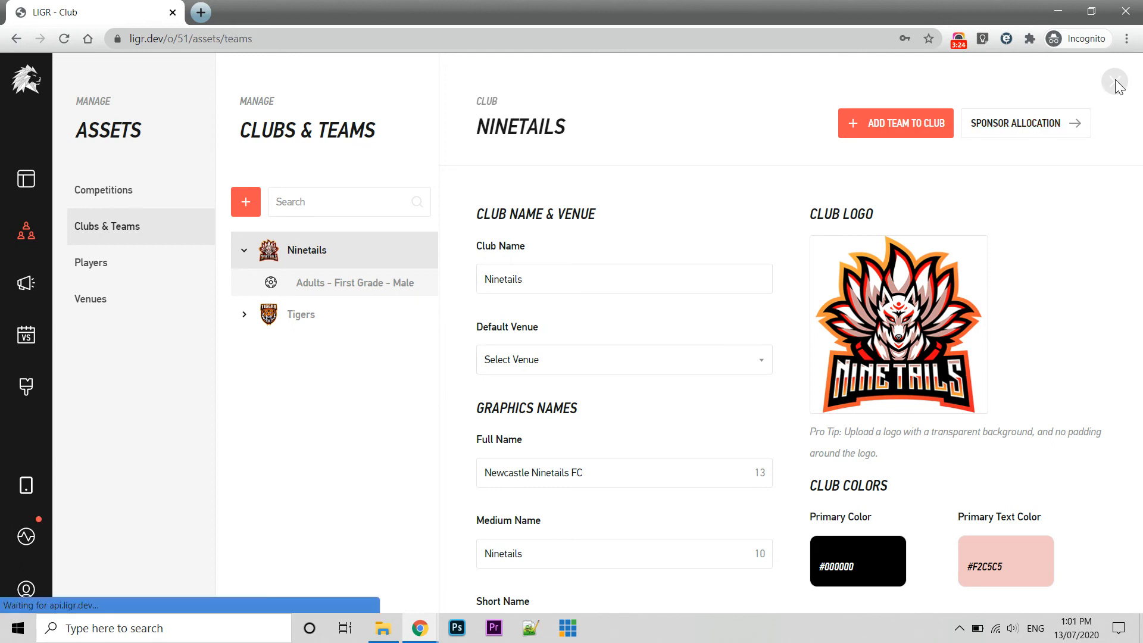
Step: Return to the dashboard and review the to-do checklist
{"action": "left_click", "coordinate": [28, 180]}
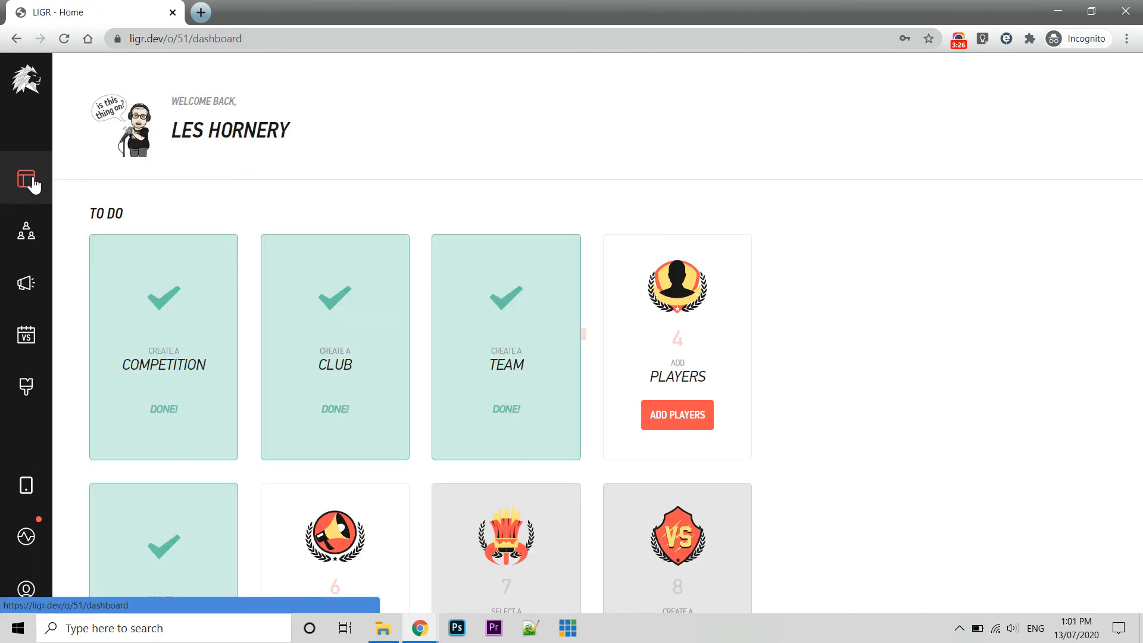
{"action": "scroll", "coordinate": [78, 354], "scroll_direction": "down", "scroll_amount": 1}
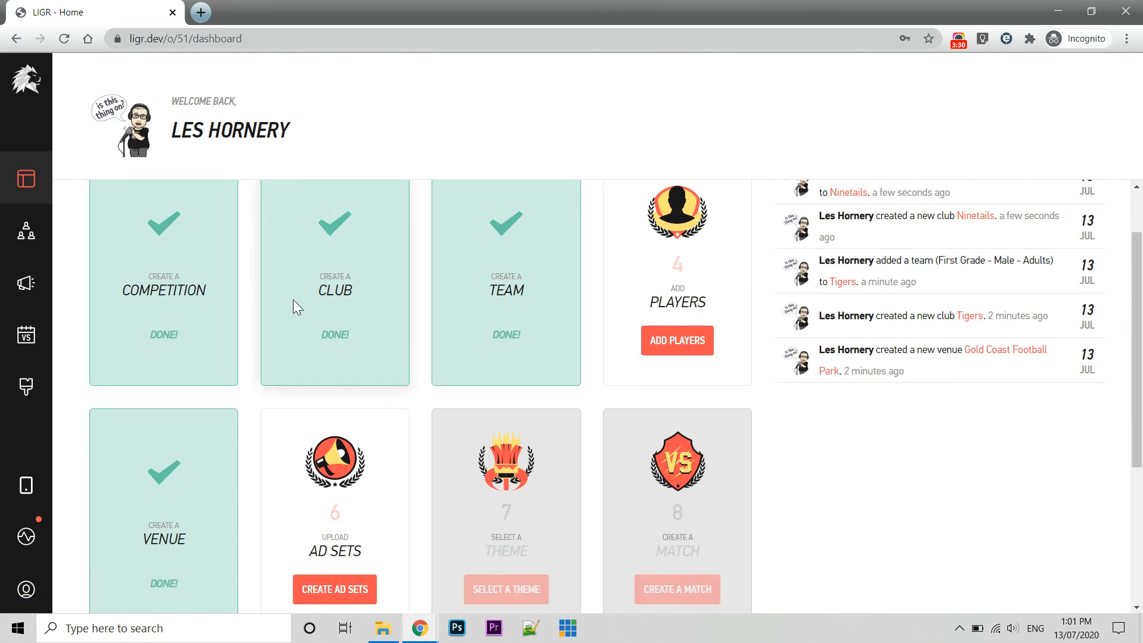